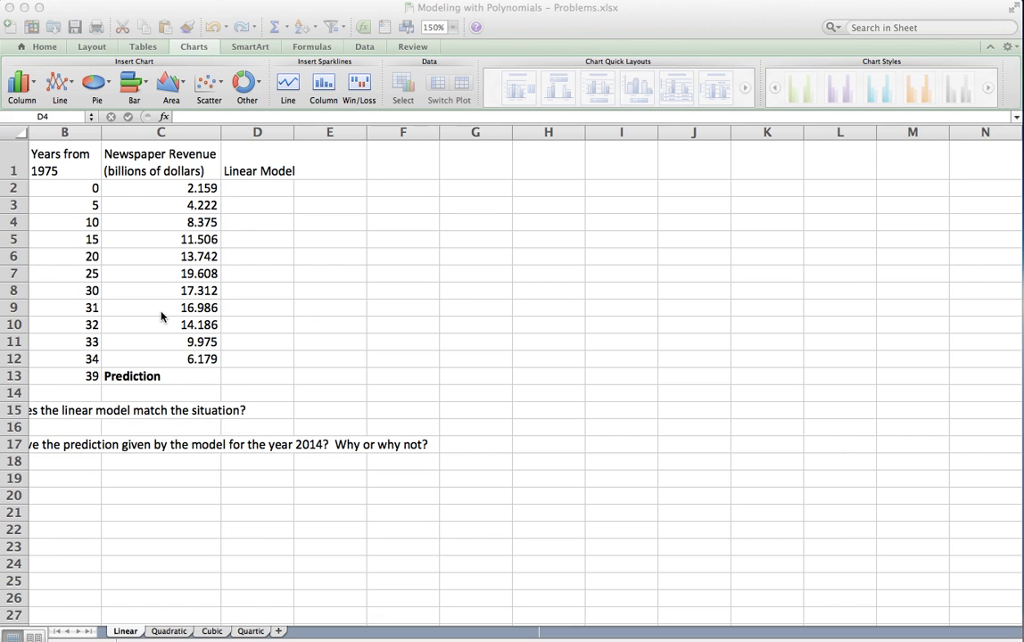
# Clear the Years from 1975 value for the 1975 row in B2 and re-enter it as the formula =A2-1975.
pyautogui.hscroll(-1, 164, 318)
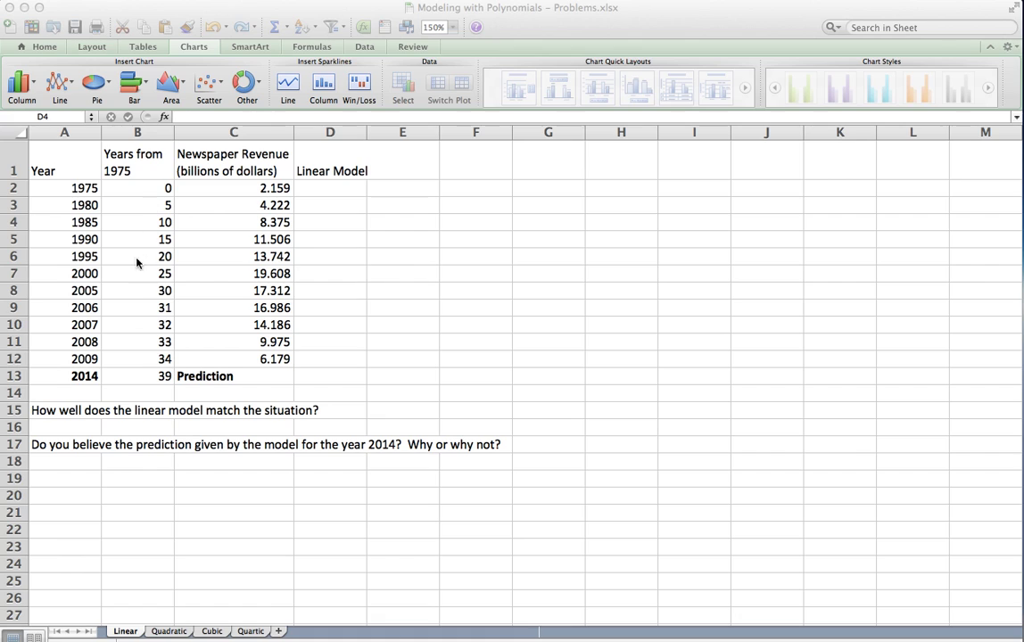
pyautogui.click(147, 191)
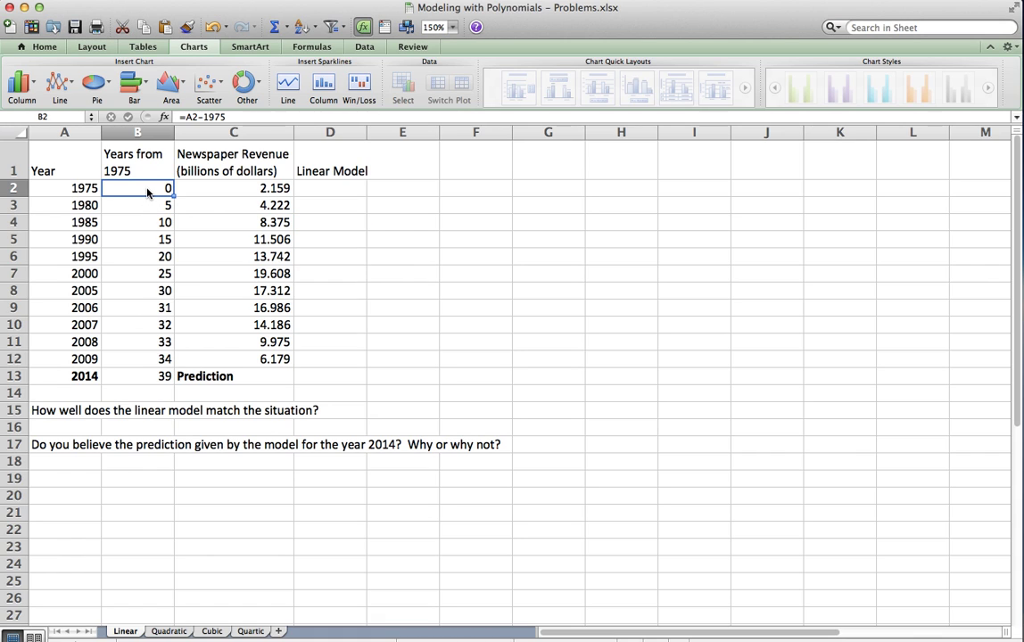
pyautogui.press('BackSpace')
pyautogui.press('Return')
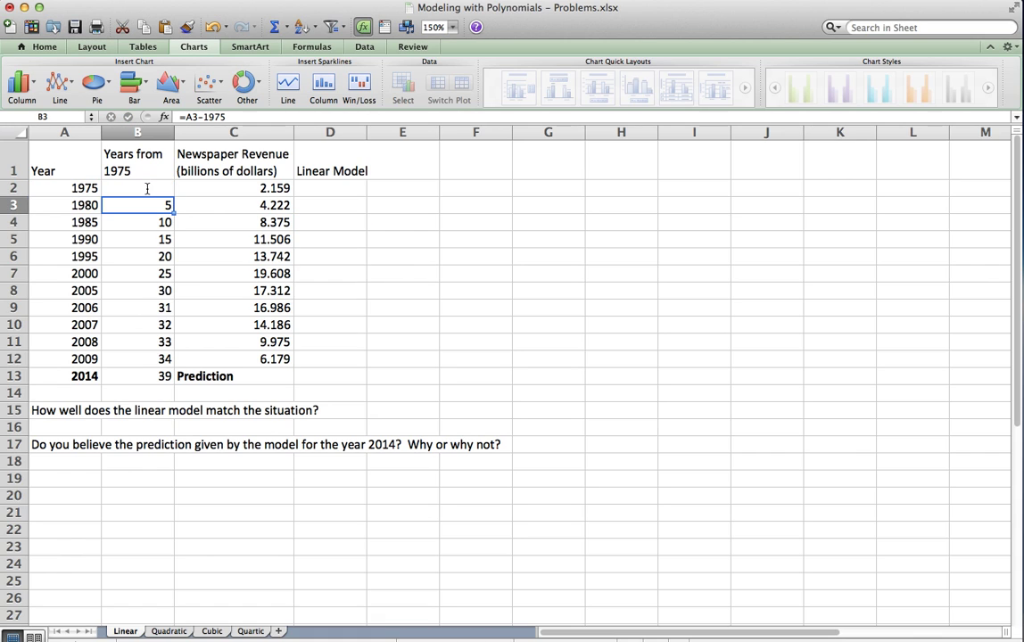
pyautogui.click(148, 188)
pyautogui.write('=')
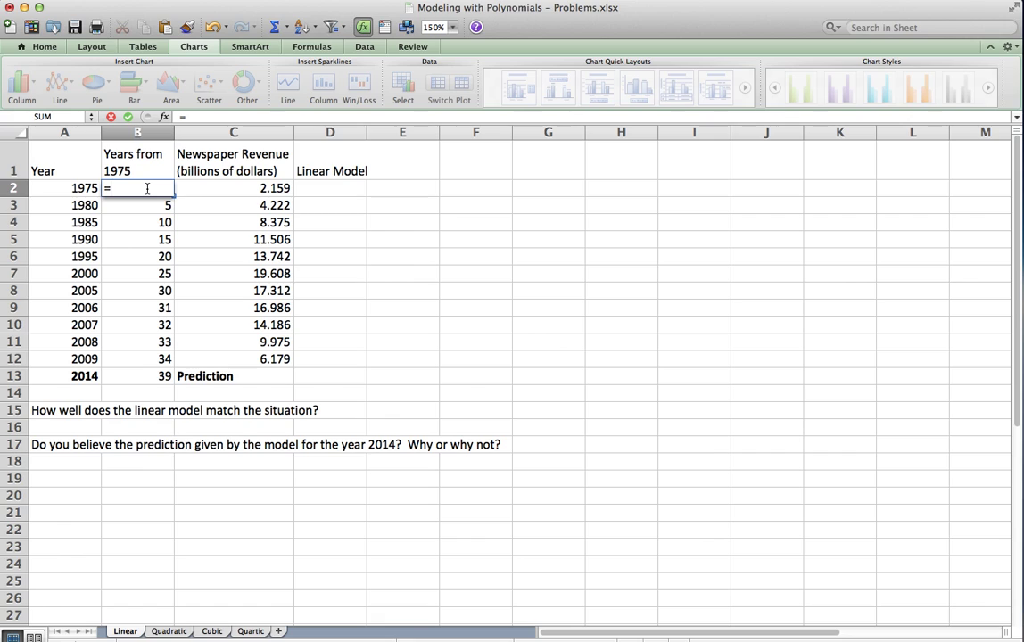
pyautogui.click(57, 195)
pyautogui.write('-')
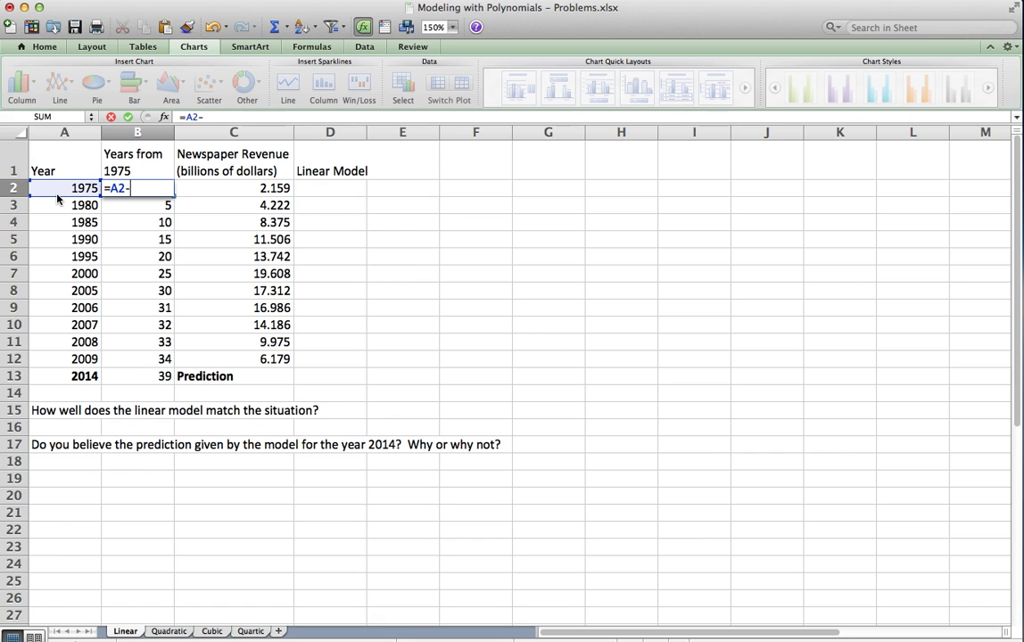
pyautogui.write('1975')
pyautogui.press('Return')
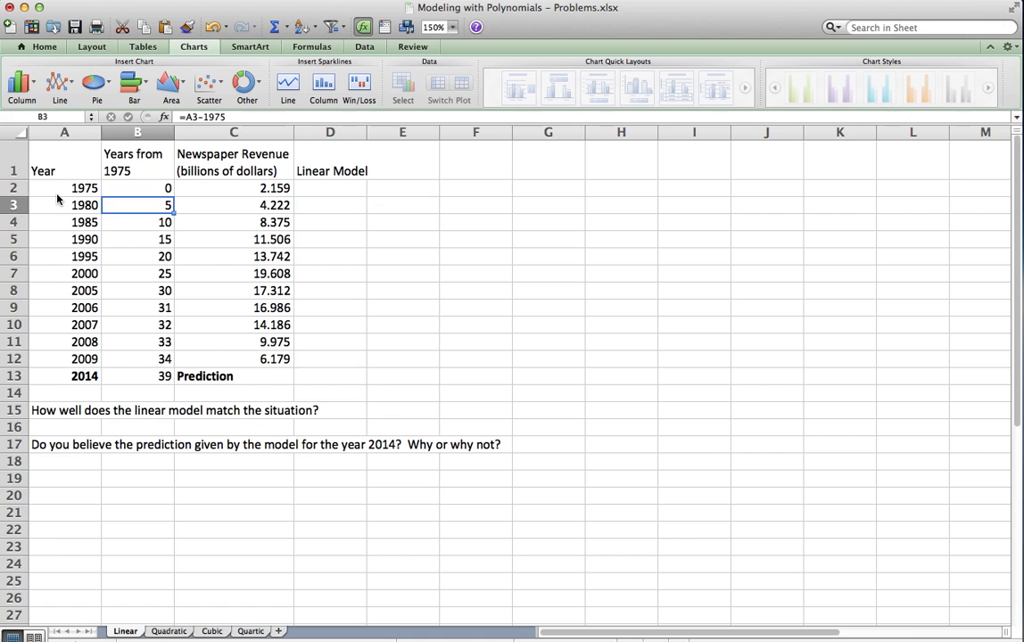
# Create a Marked Scatter chart from B2:C12 and place it beside the data over columns G to L, starting at row 1.
pyautogui.click(146, 190)
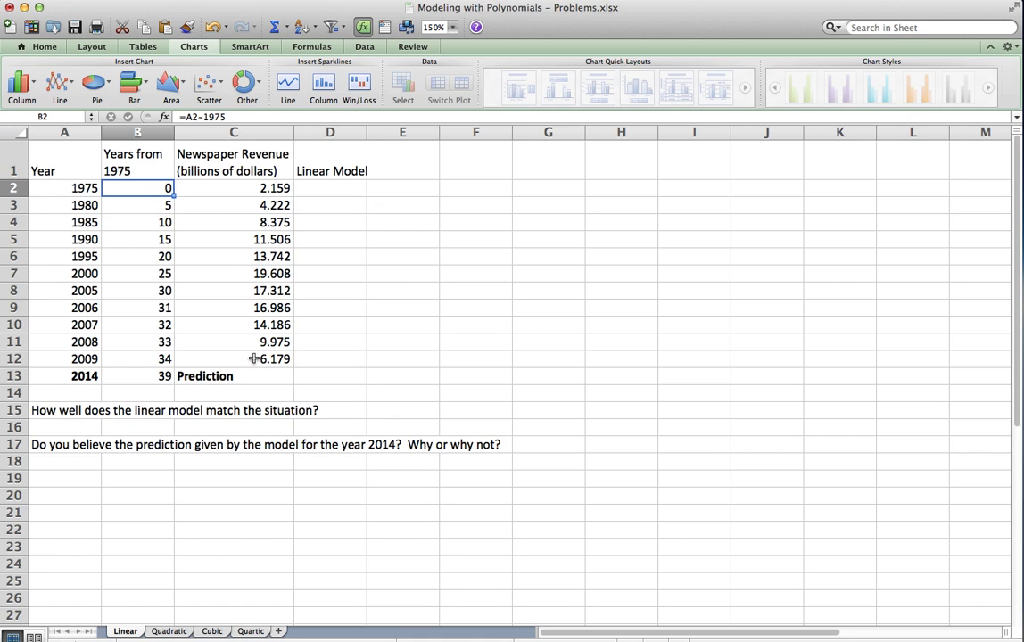
pyautogui.keyDown('shift'); pyautogui.click(259, 358); pyautogui.keyUp('shift')
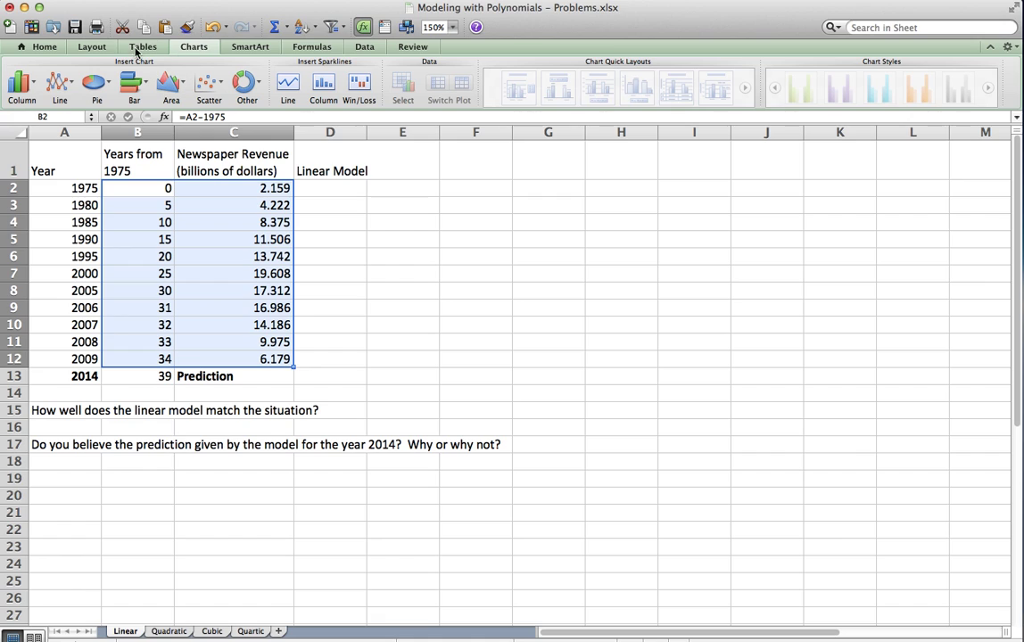
pyautogui.click(47, 47)
pyautogui.click(181, 47)
pyautogui.click(212, 93)
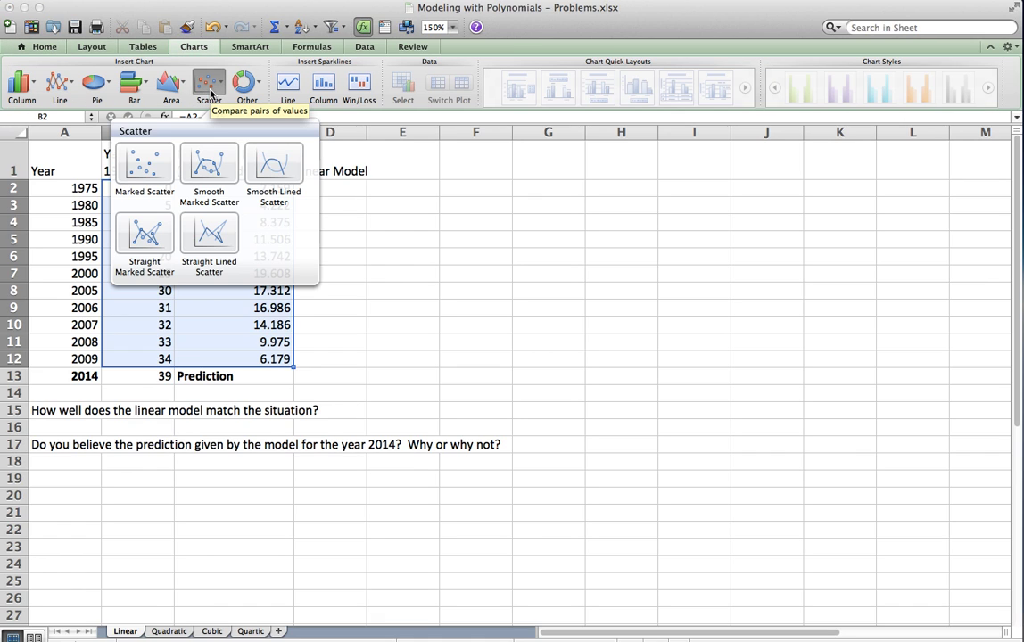
pyautogui.click(134, 168)
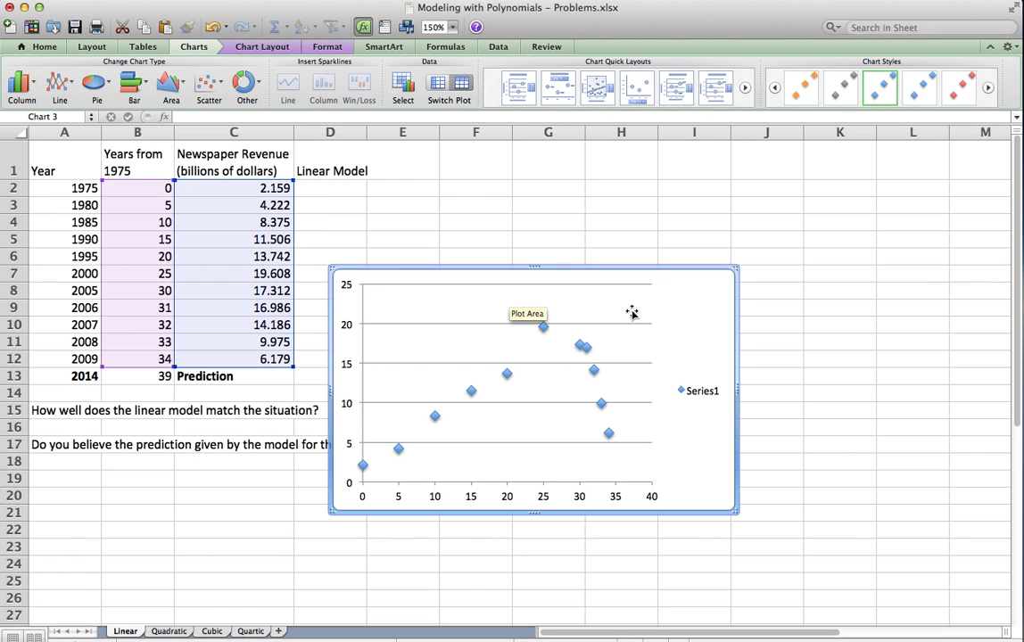
pyautogui.moveTo(692, 310); pyautogui.dragTo(886, 194)
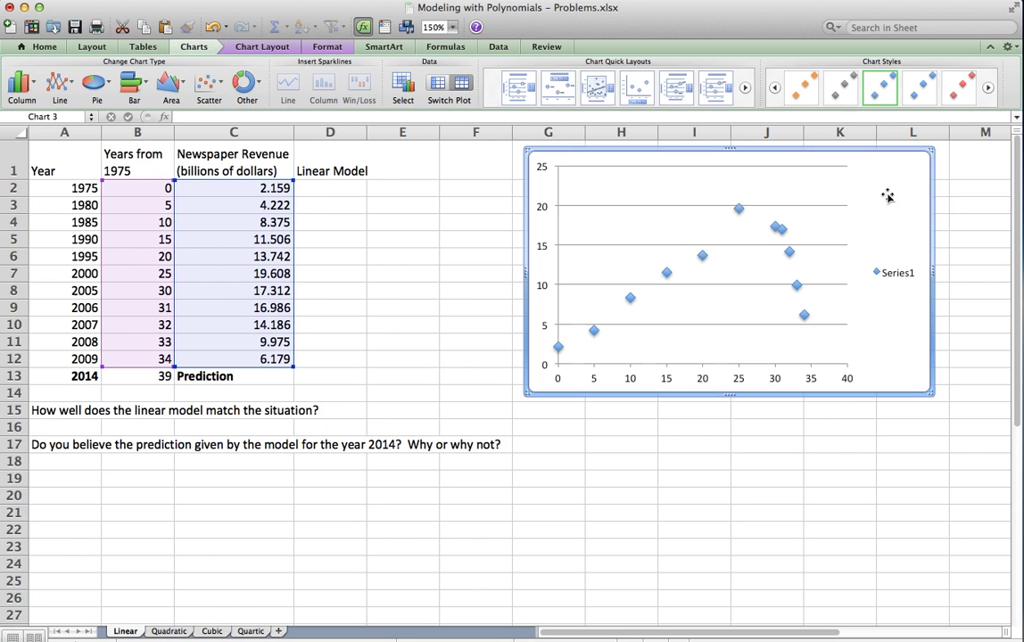
# Add a linear trendline to the scatter series with its equation and R-squared value displayed, and move that label clear of the points.
pyautogui.click(704, 258)
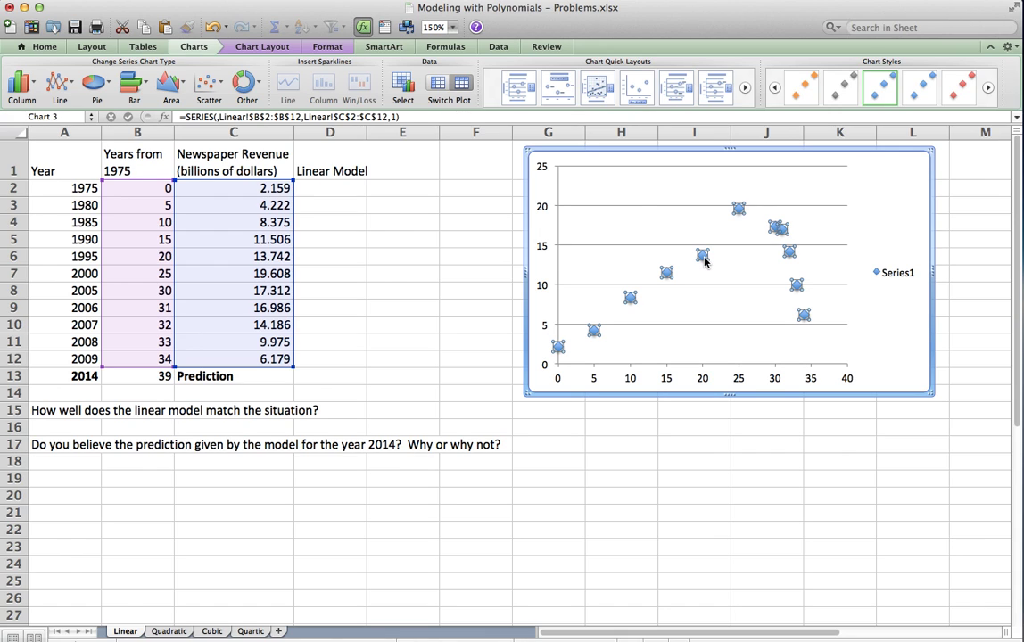
pyautogui.rightClick(703, 259)
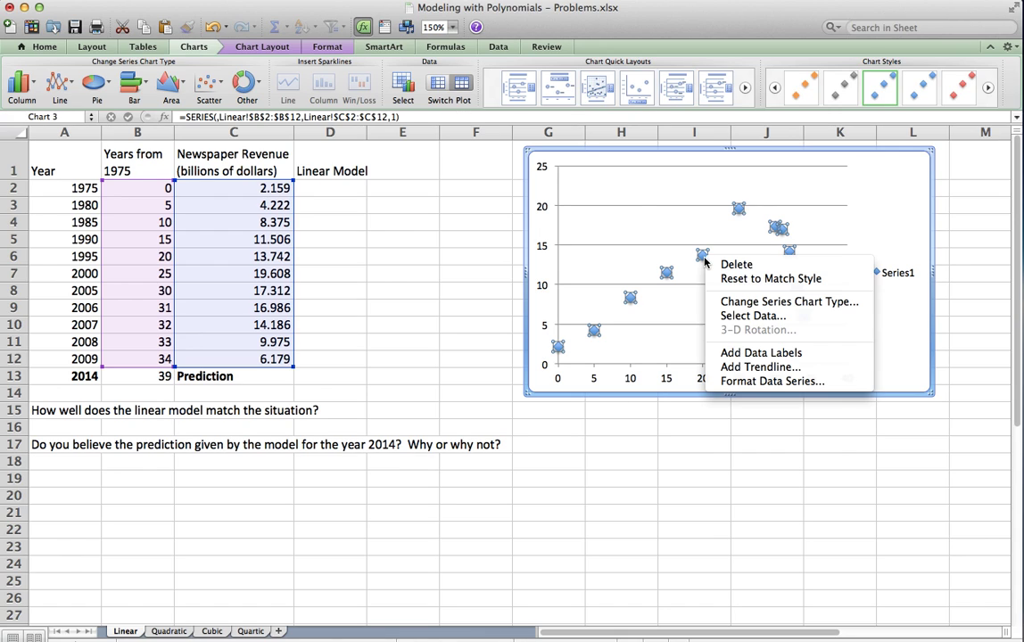
pyautogui.click(753, 368)
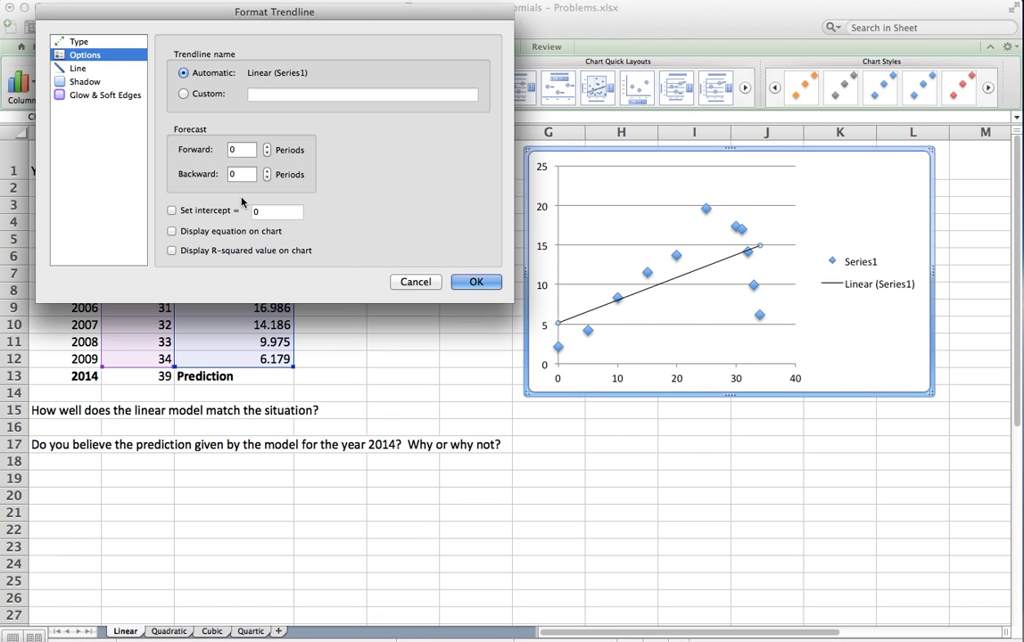
pyautogui.click(89, 45)
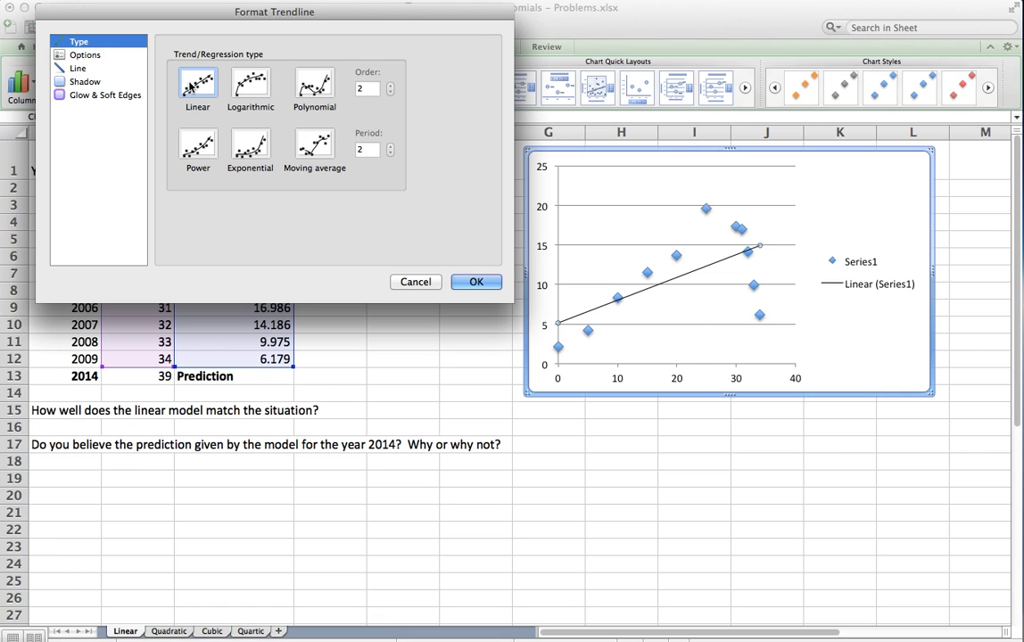
pyautogui.click(87, 55)
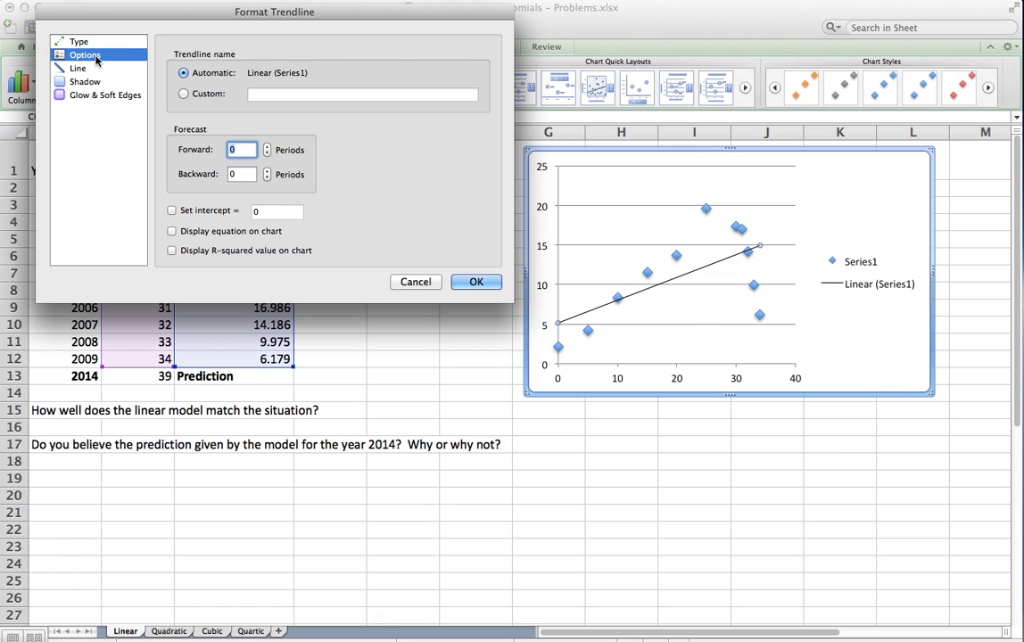
pyautogui.click(172, 231)
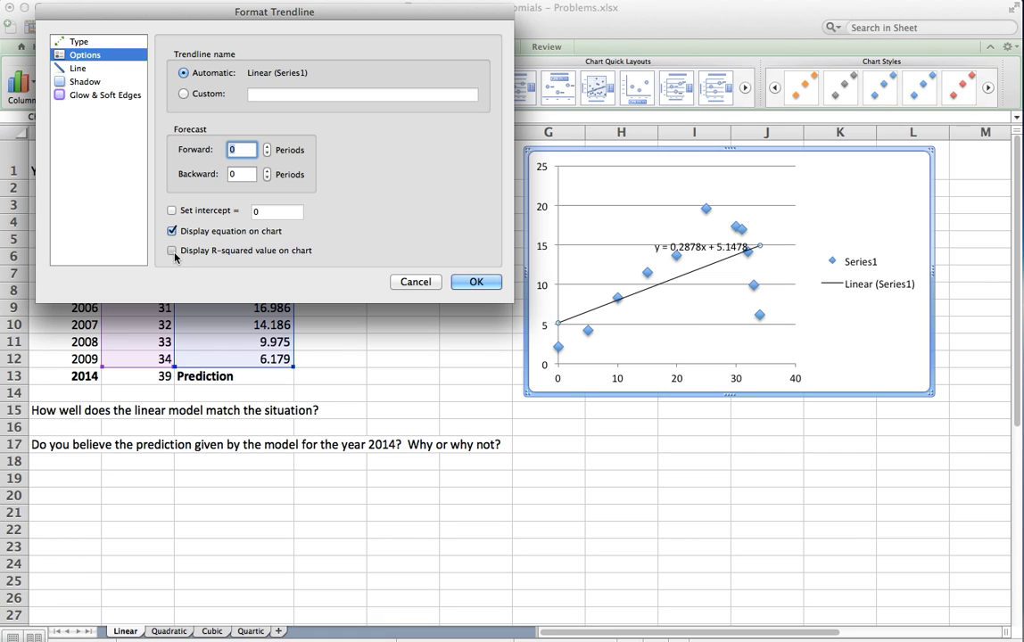
pyautogui.click(173, 251)
pyautogui.click(482, 283)
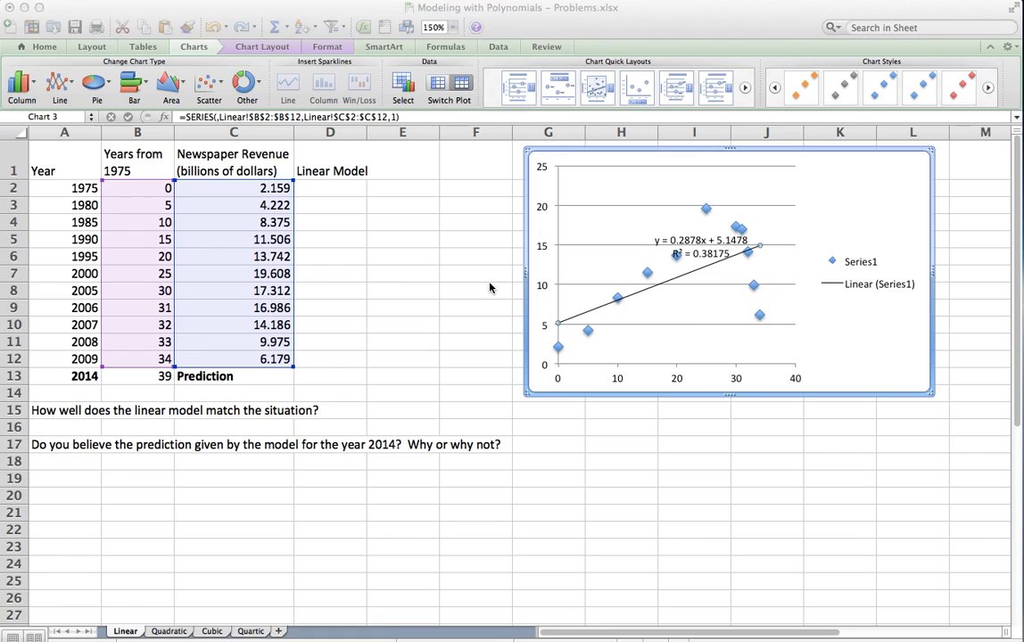
pyautogui.moveTo(682, 243); pyautogui.dragTo(636, 180)
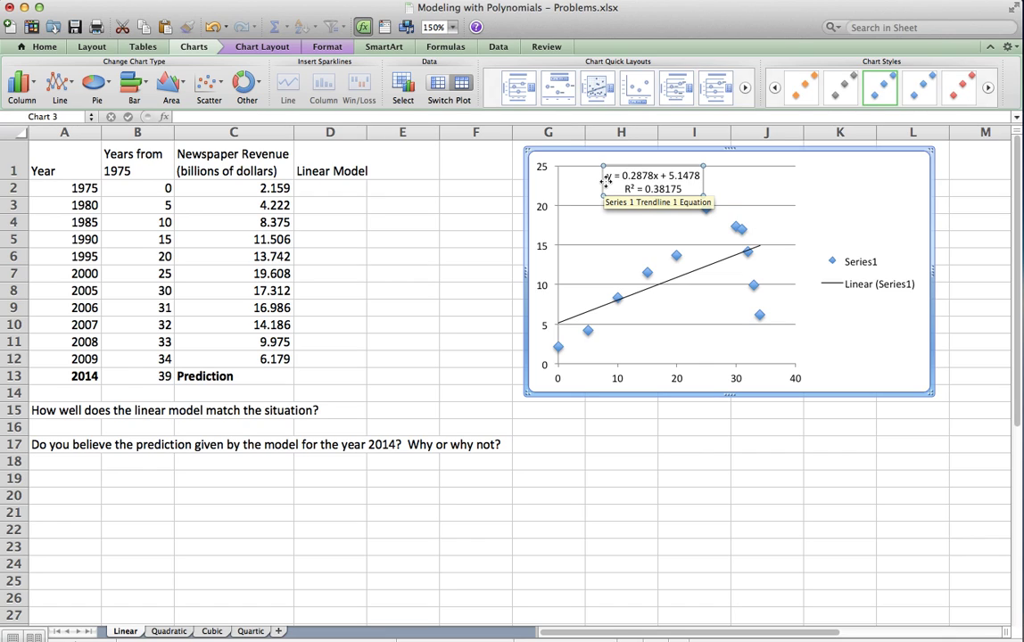
# Enter the trendline formula =0.2878*B2+5.1478 in D2 of the Linear Model column and fill it down through D13.
pyautogui.click(336, 189)
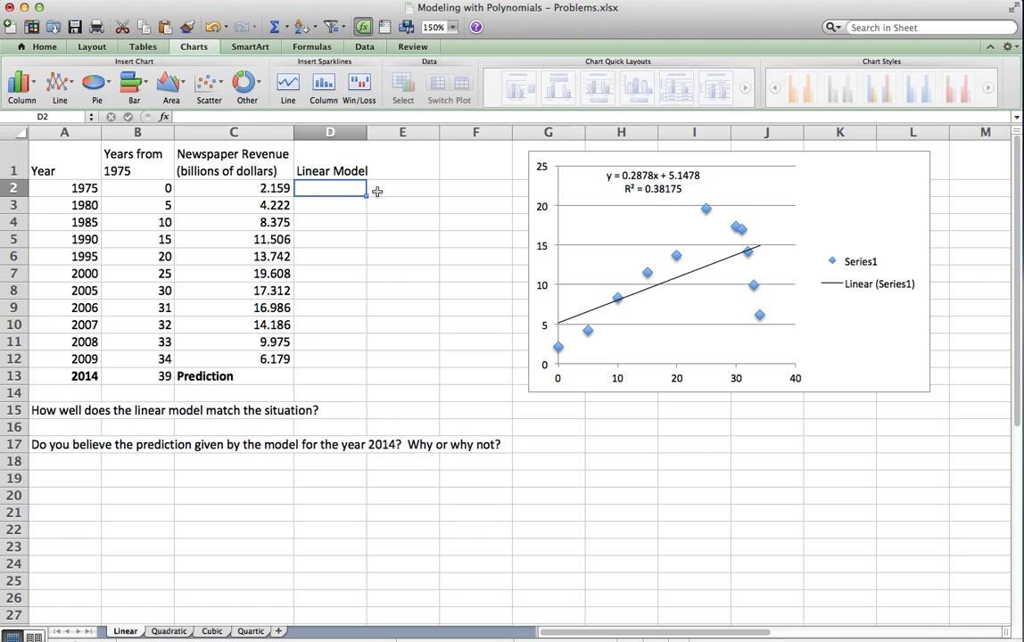
pyautogui.write('=')
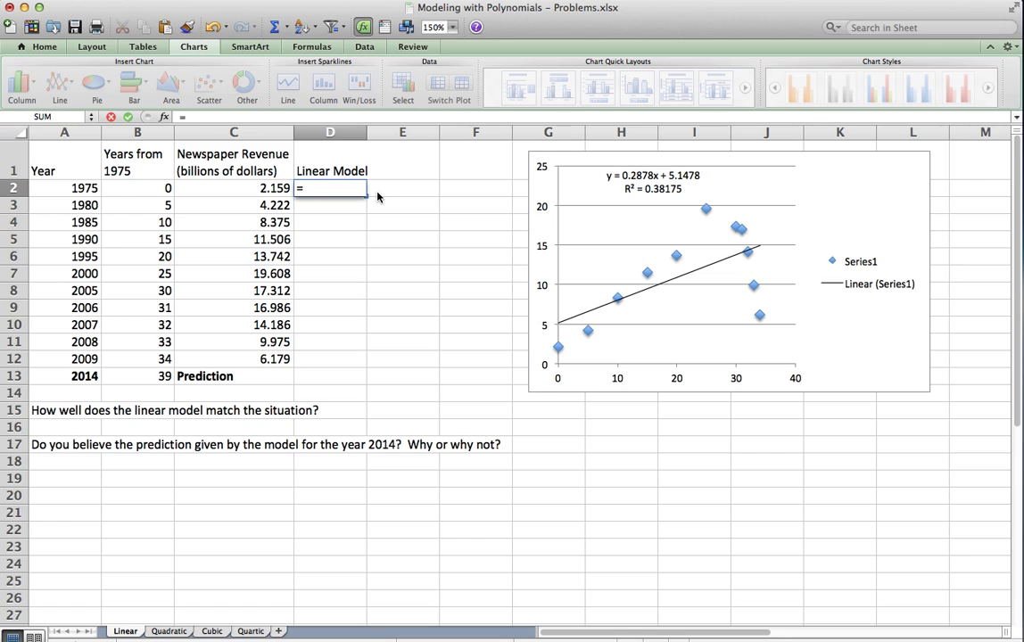
pyautogui.write('0.2878*')
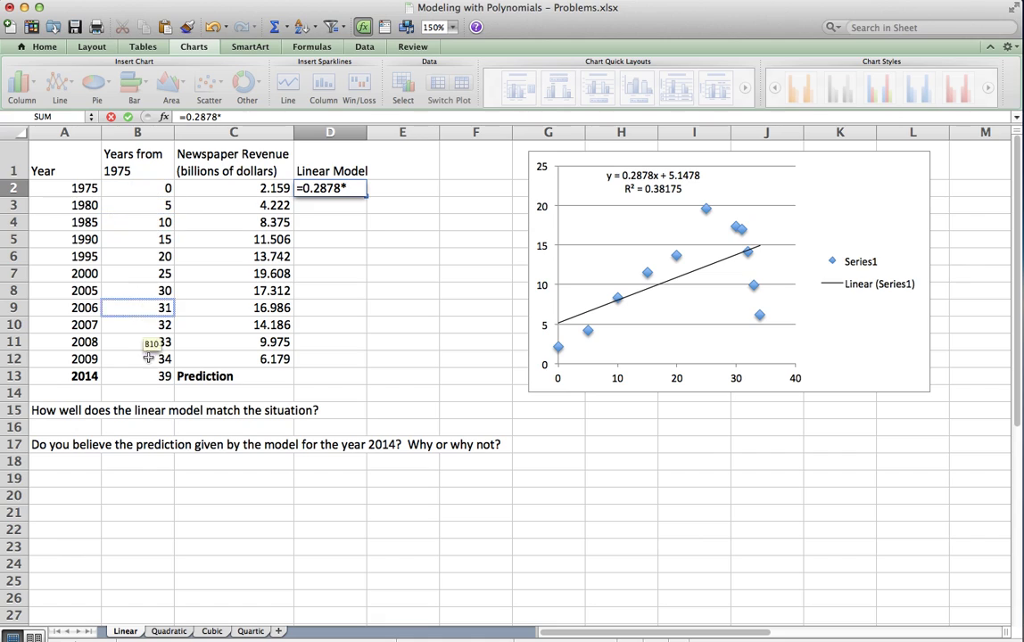
pyautogui.click(139, 190)
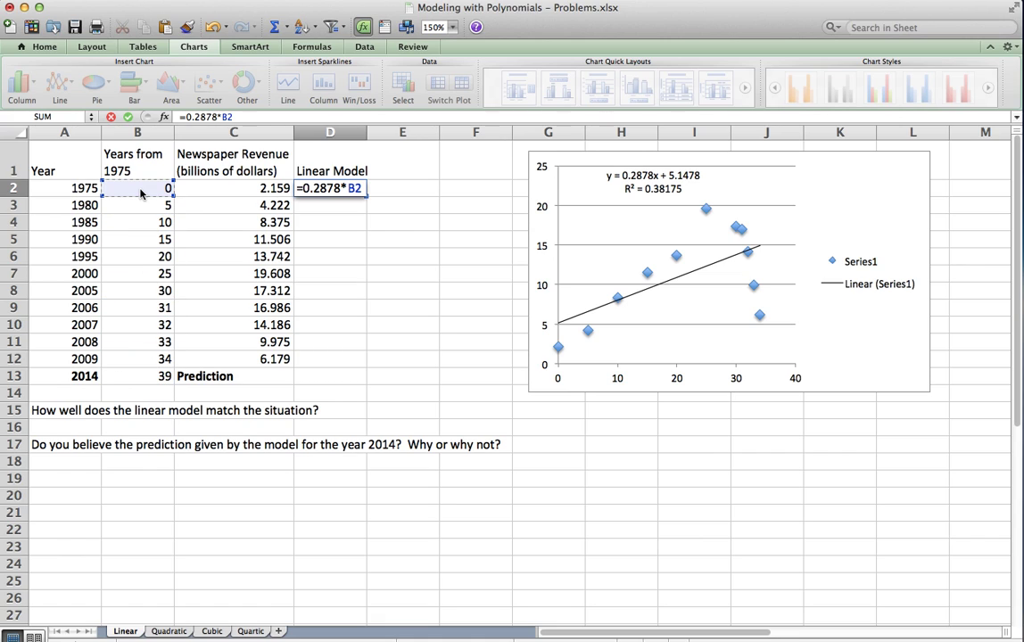
pyautogui.write('+')
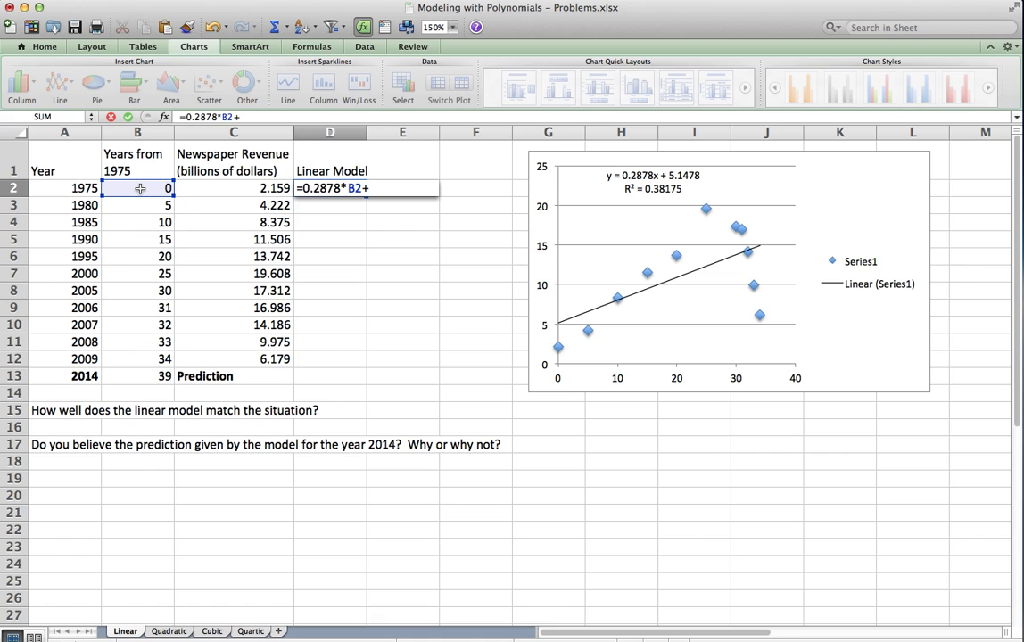
pyautogui.write('5.1478')
pyautogui.press('Return')
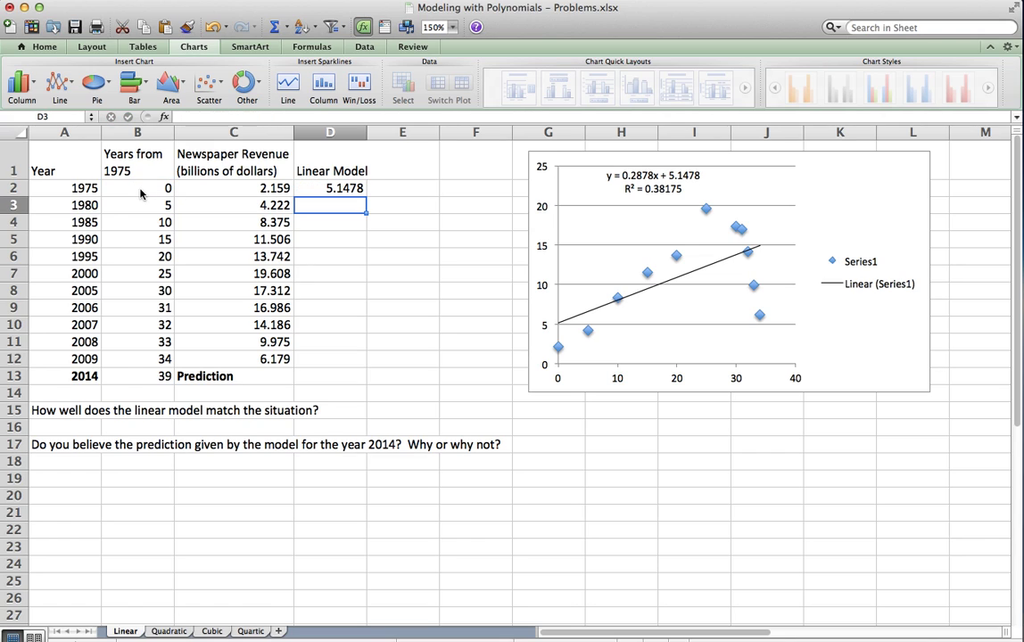
pyautogui.press('Up')
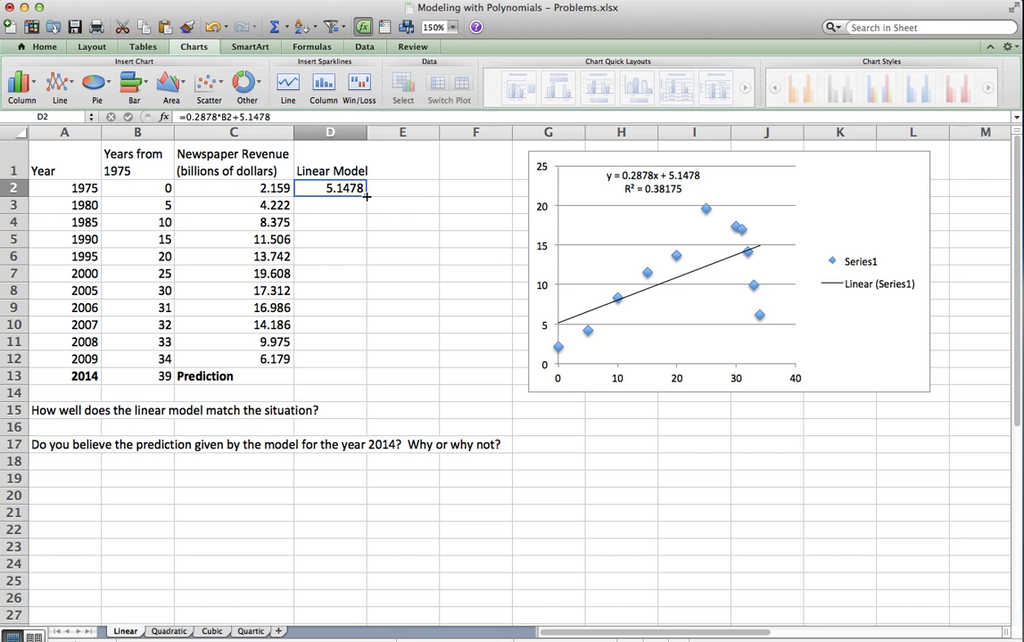
pyautogui.moveTo(365, 196); pyautogui.dragTo(344, 382)
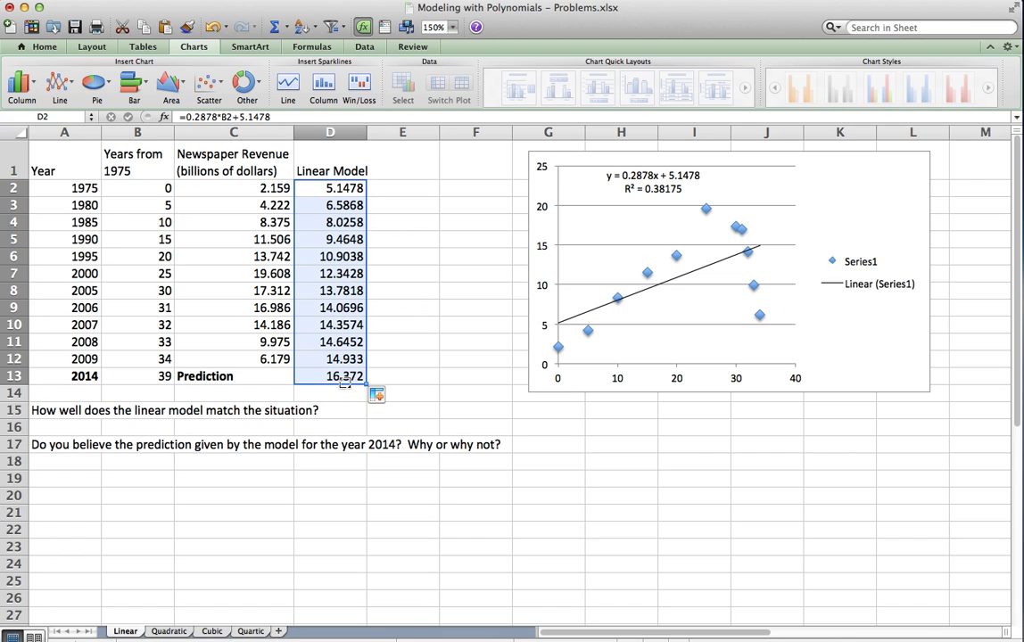
# Review the Linear Model values down to the 2014 prediction in D13, and the blank answer cells below the two questions.
pyautogui.press('Up')
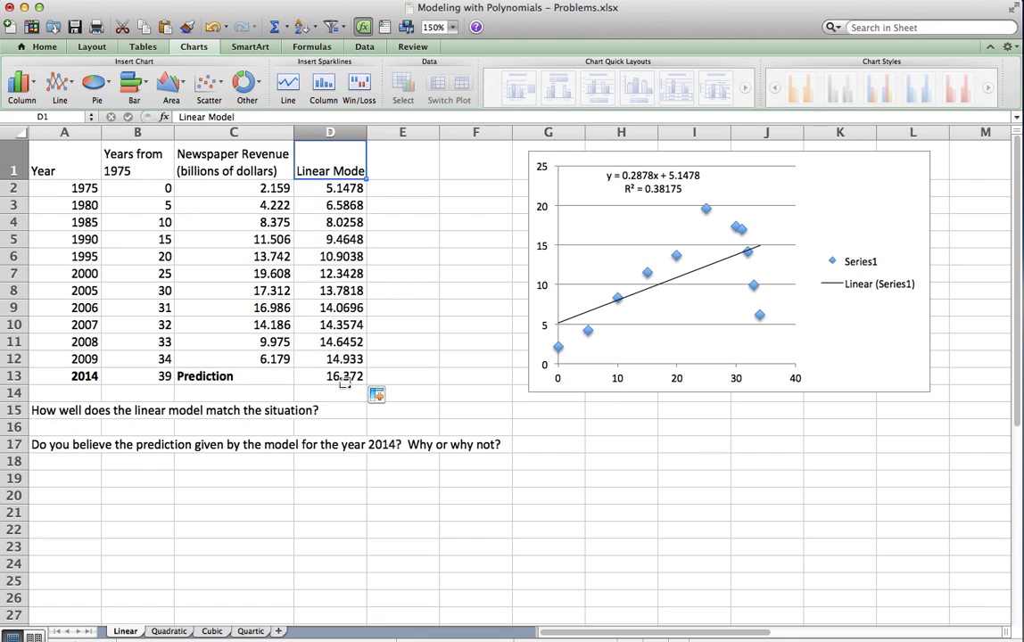
pyautogui.press('Down')
pyautogui.press('Down')
pyautogui.press('Down')
pyautogui.press('Down')
pyautogui.press('Down')
pyautogui.press('Down')
pyautogui.press('Down')
pyautogui.press('Down')
pyautogui.press('Down')
pyautogui.press('Down')
pyautogui.press('Down')
pyautogui.press('Down')
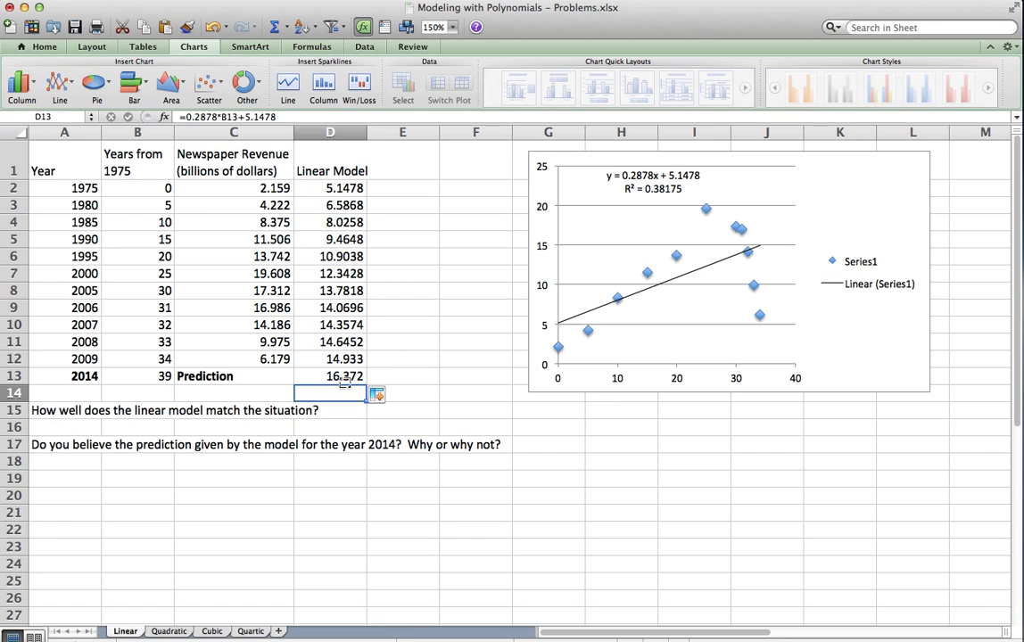
pyautogui.press('Up')
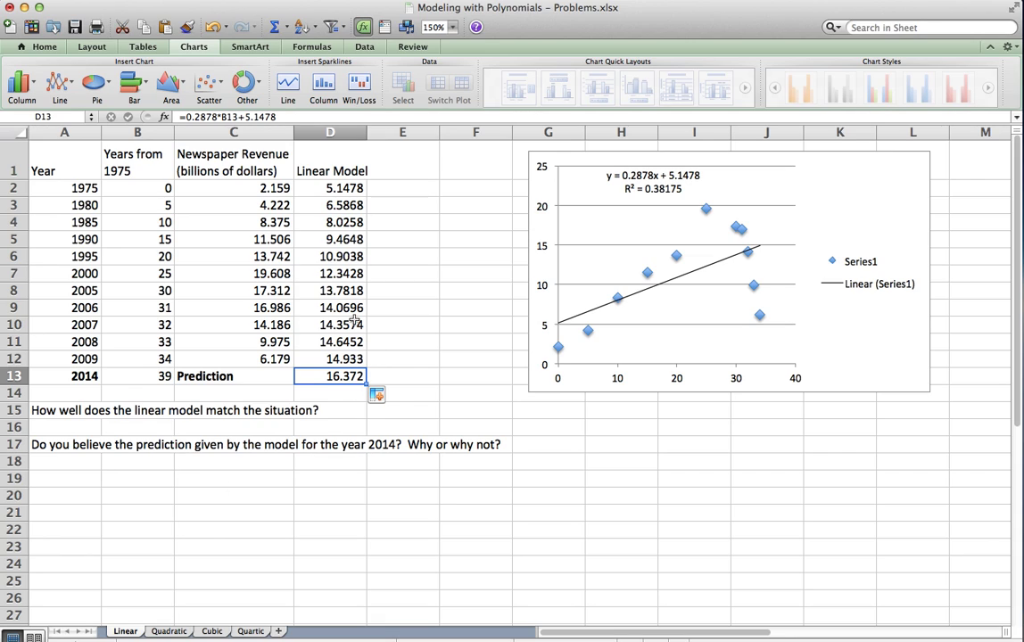
pyautogui.click(65, 428)
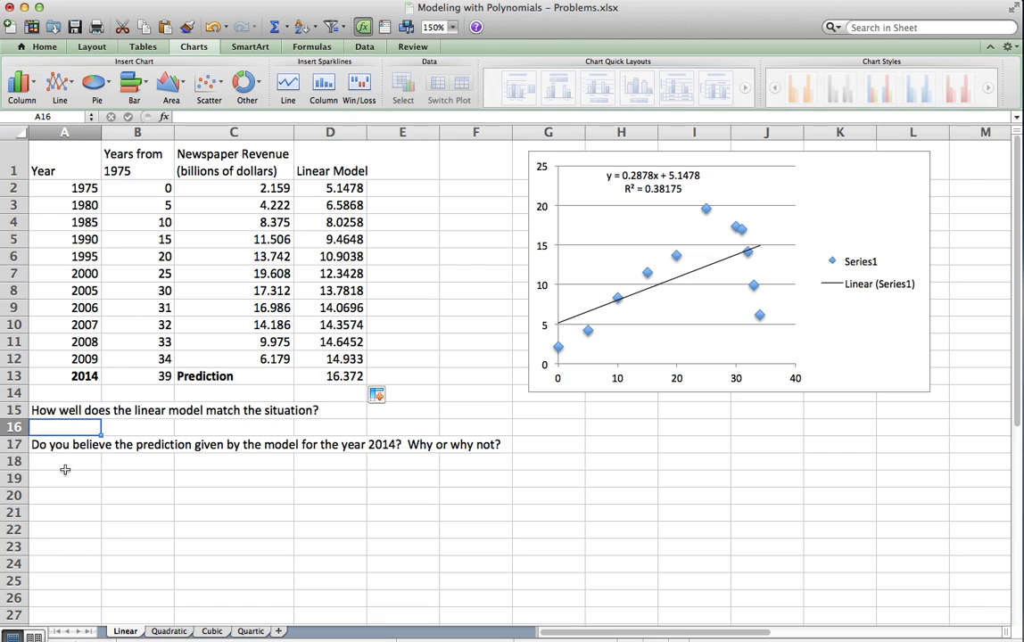
pyautogui.click(65, 468)
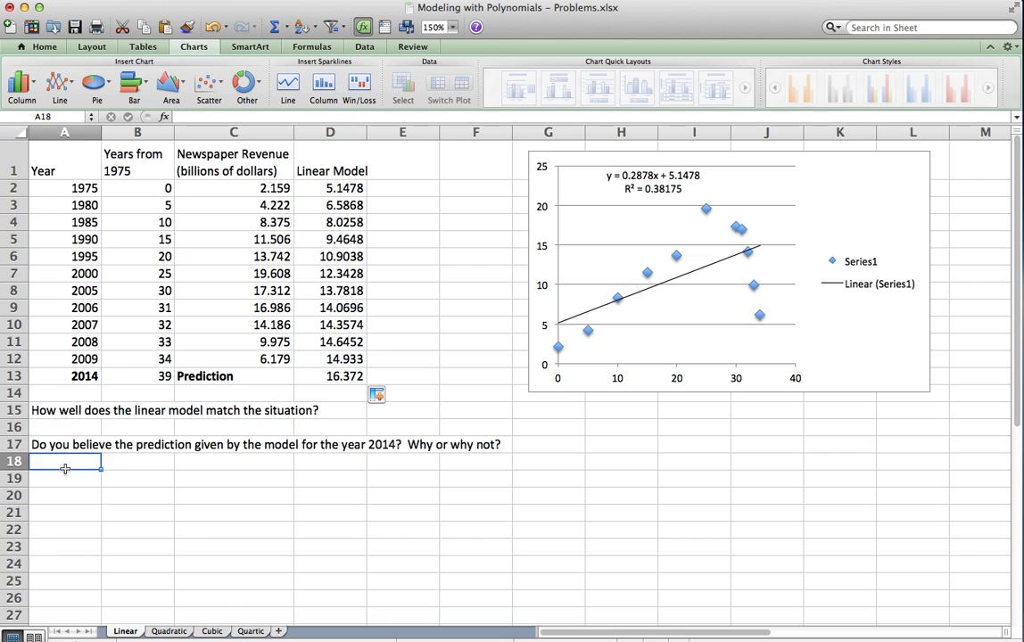
# On the Quadratic sheet, create a Marked Scatter chart from B2:C12 and place it beside the data over columns F to K.
pyautogui.click(169, 632)
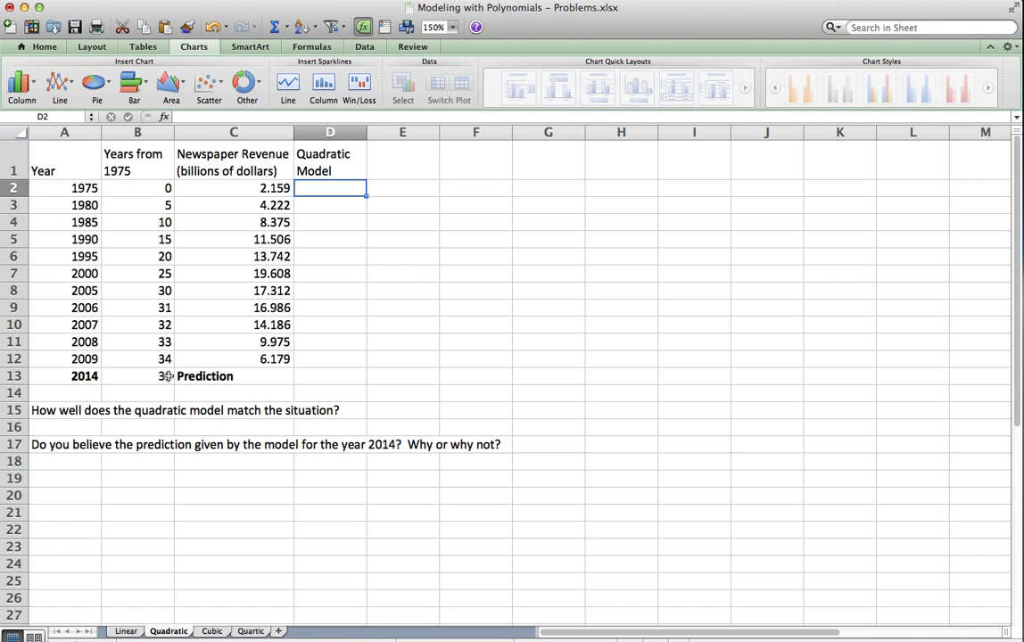
pyautogui.click(144, 188)
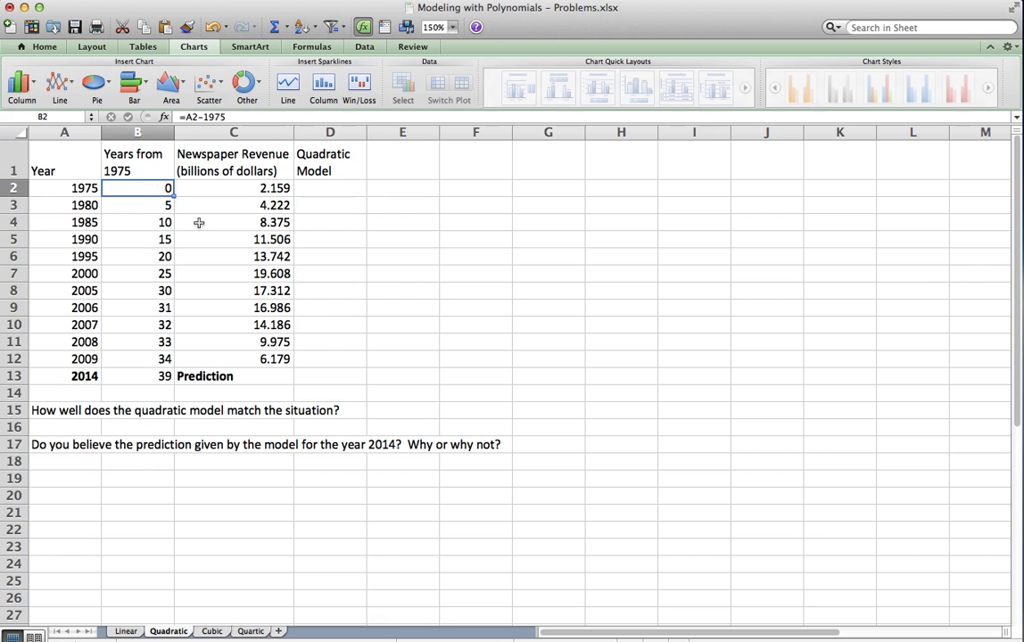
pyautogui.keyDown('shift'); pyautogui.click(278, 358); pyautogui.keyUp('shift')
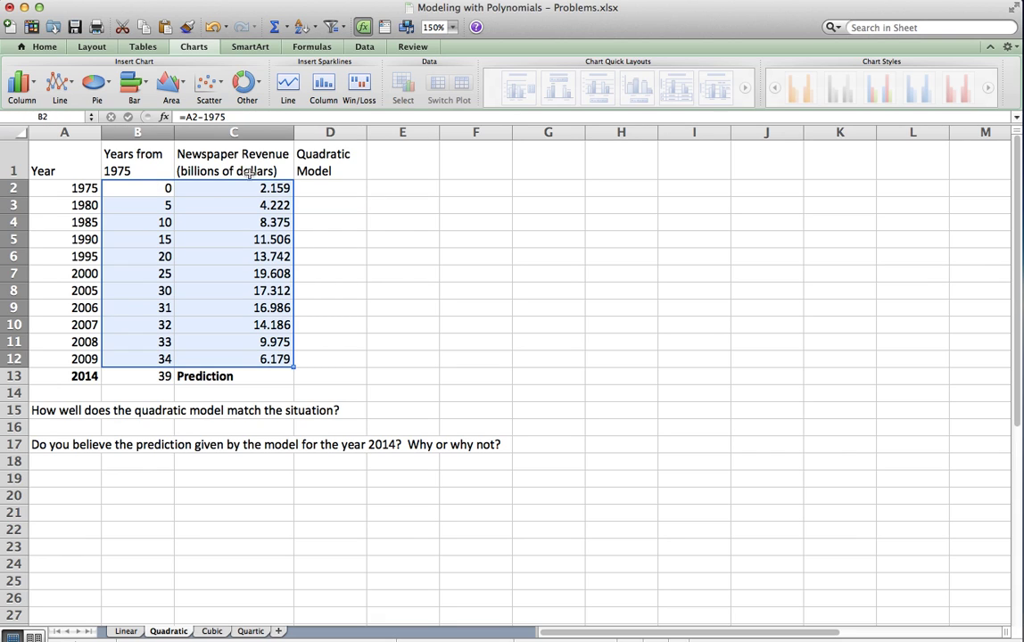
pyautogui.click(204, 85)
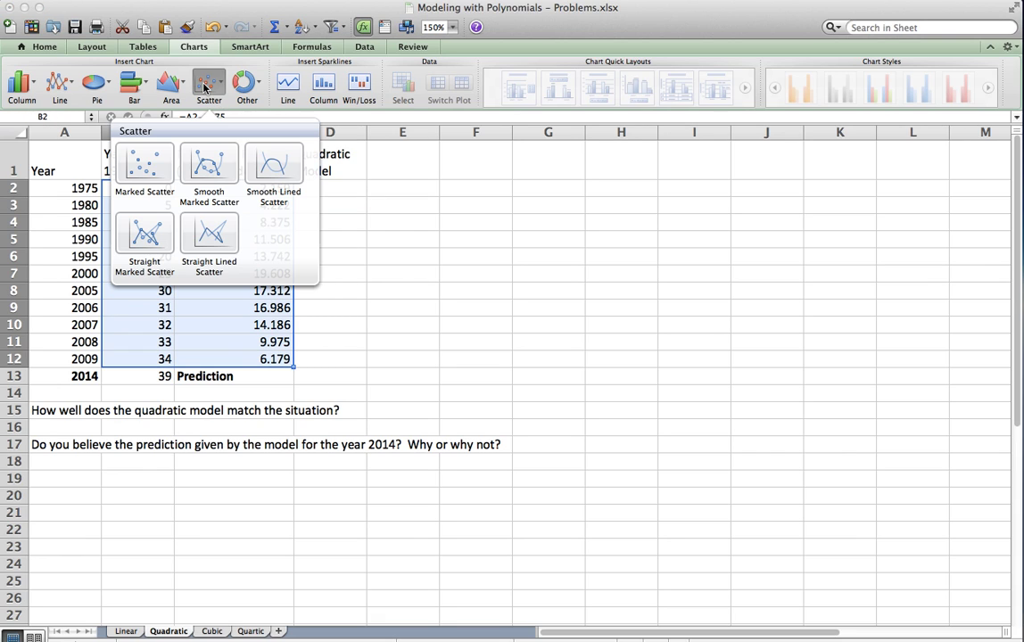
pyautogui.click(142, 164)
pyautogui.moveTo(707, 310); pyautogui.dragTo(830, 197)
# Add a trendline to the scatter series and set its type to Polynomial of order 2.
pyautogui.click(661, 212)
pyautogui.rightClick(663, 217)
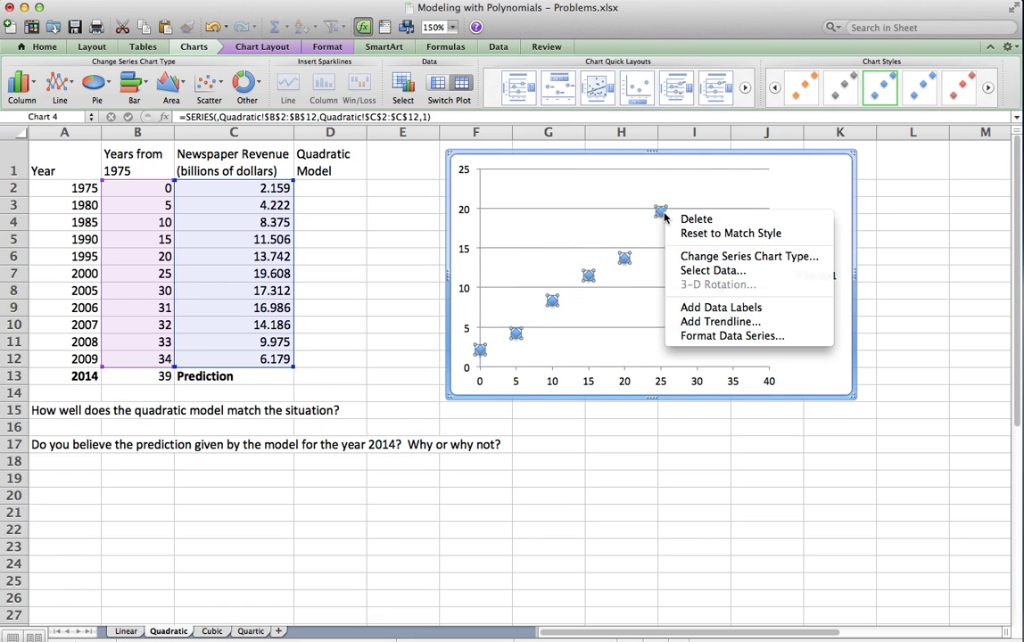
pyautogui.click(699, 322)
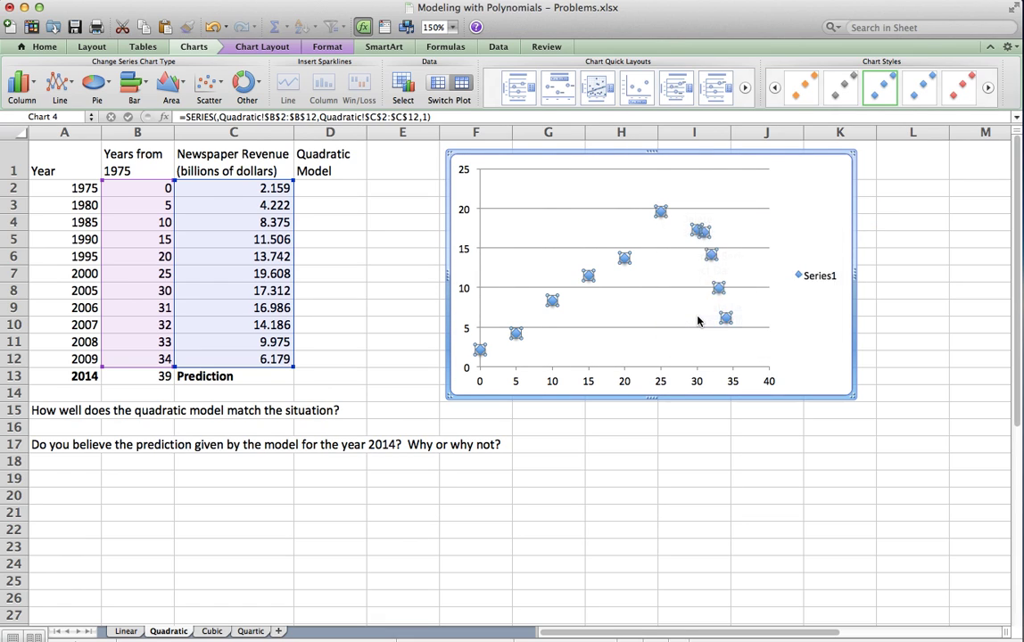
pyautogui.click(98, 42)
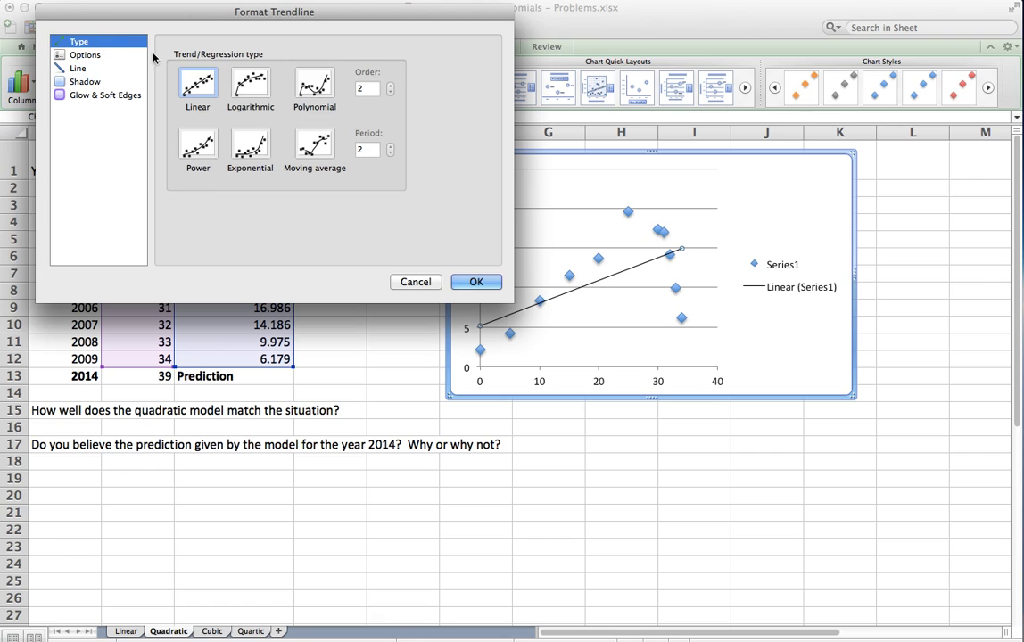
pyautogui.click(314, 84)
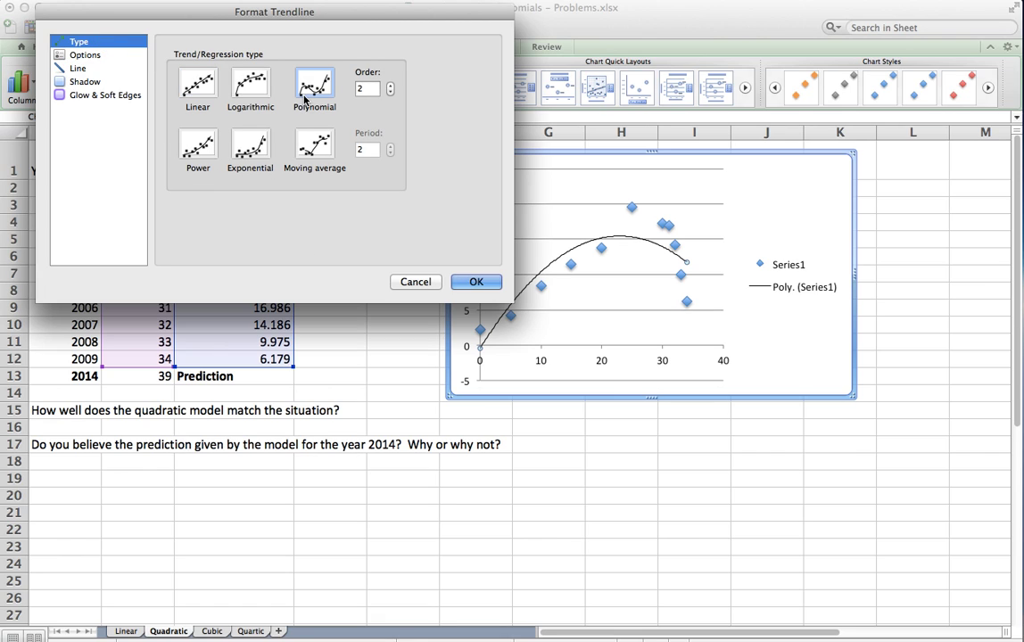
# Preview the polynomial trendline at orders 3 and 4, and return the order to 2.
pyautogui.click(389, 85)
pyautogui.click(390, 85)
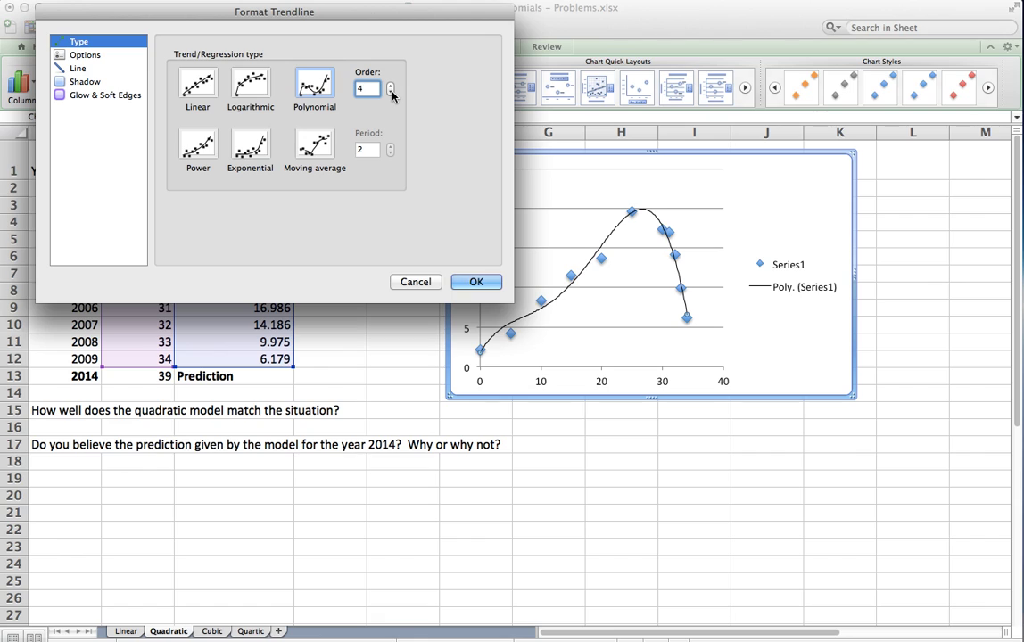
pyautogui.click(390, 91)
pyautogui.click(390, 91)
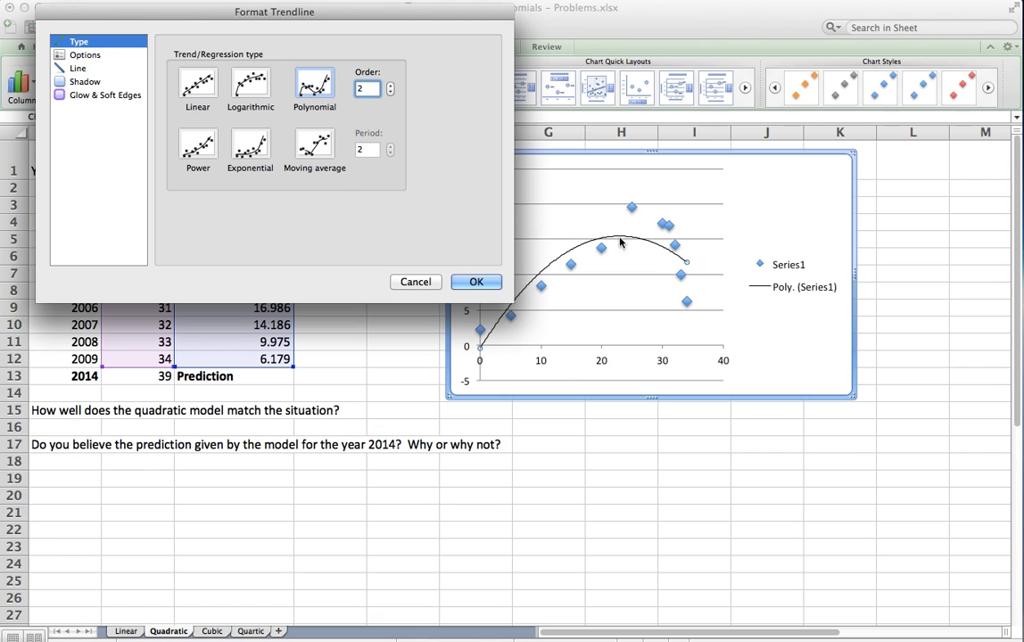
# Display the quadratic trendline's equation and R-squared value on the chart and apply the trendline settings.
pyautogui.click(85, 55)
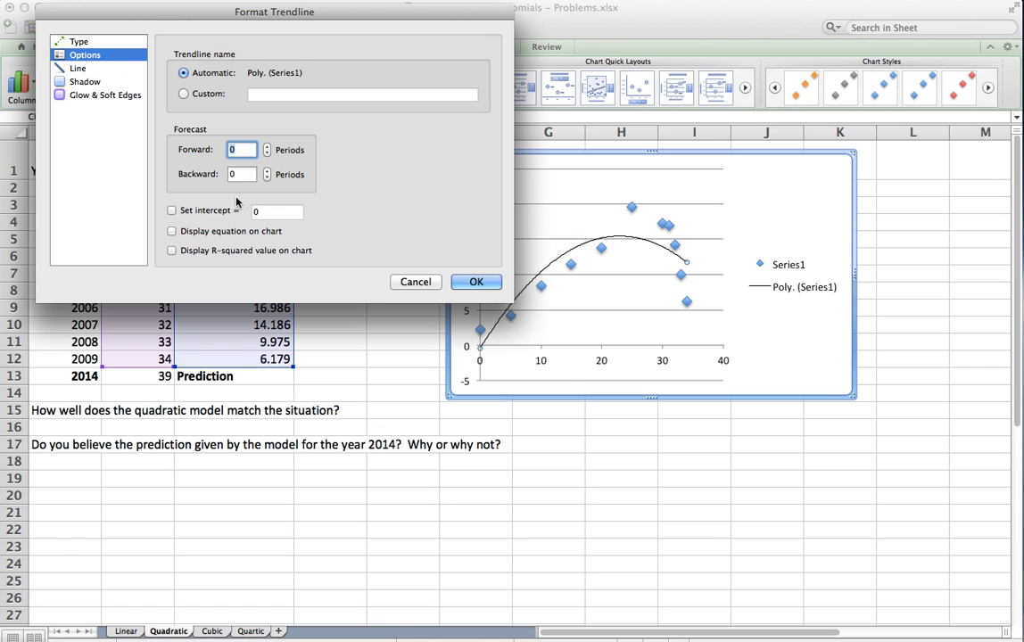
pyautogui.click(206, 231)
pyautogui.click(182, 251)
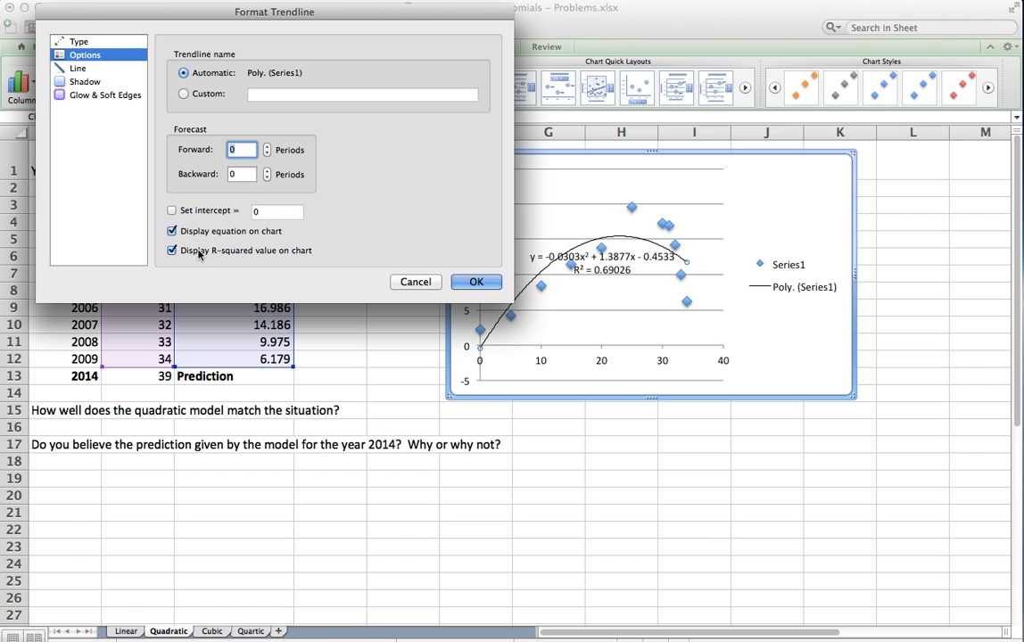
pyautogui.click(473, 284)
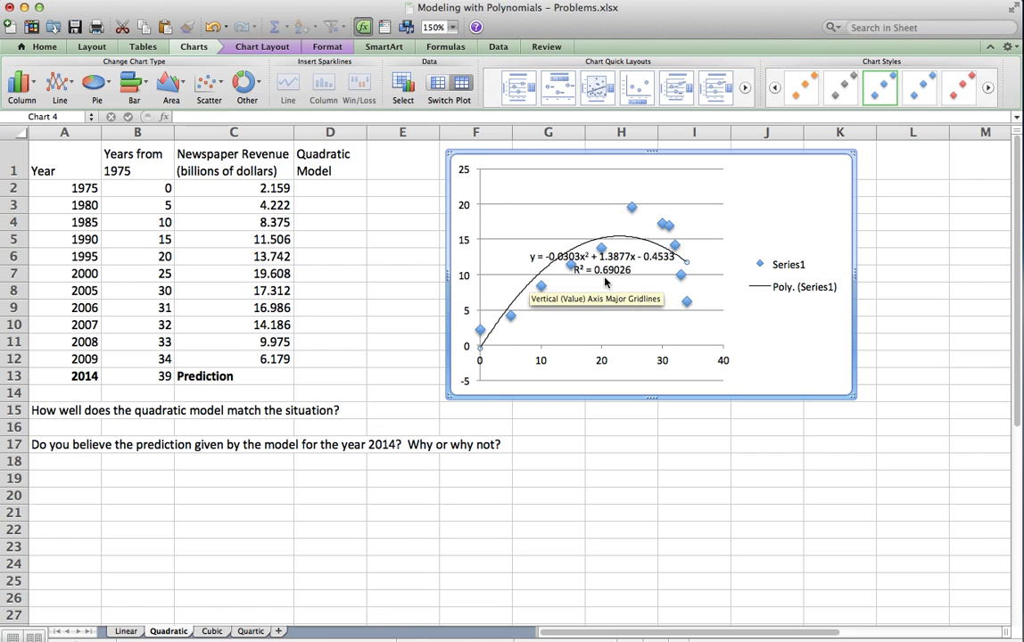
# Move the equation label above the data points and shift the chart over columns H to M.
pyautogui.click(614, 252)
pyautogui.moveTo(613, 253); pyautogui.dragTo(616, 172)
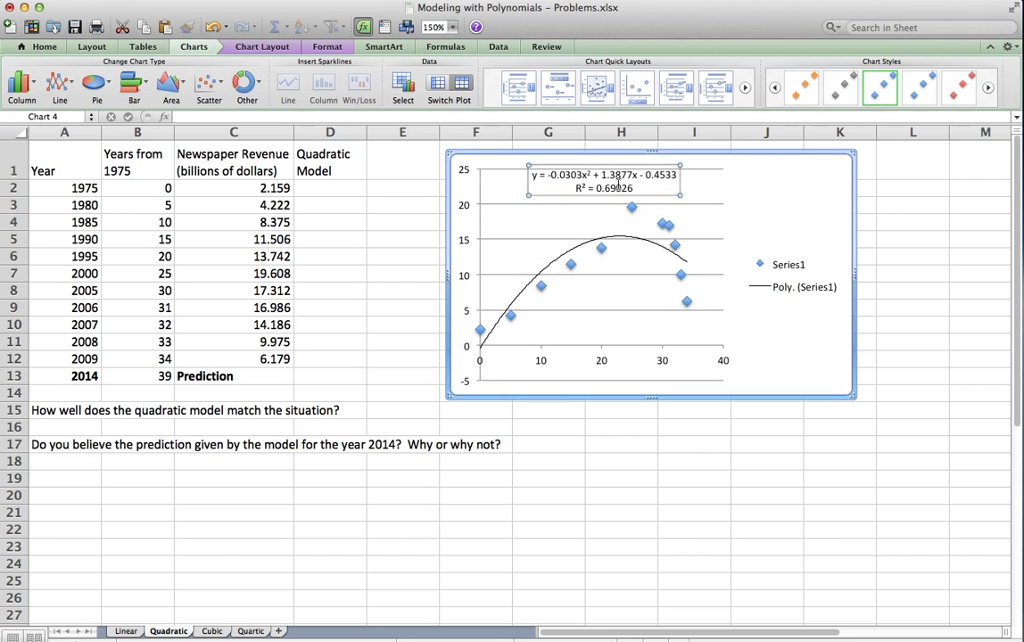
pyautogui.moveTo(758, 210); pyautogui.dragTo(891, 206)
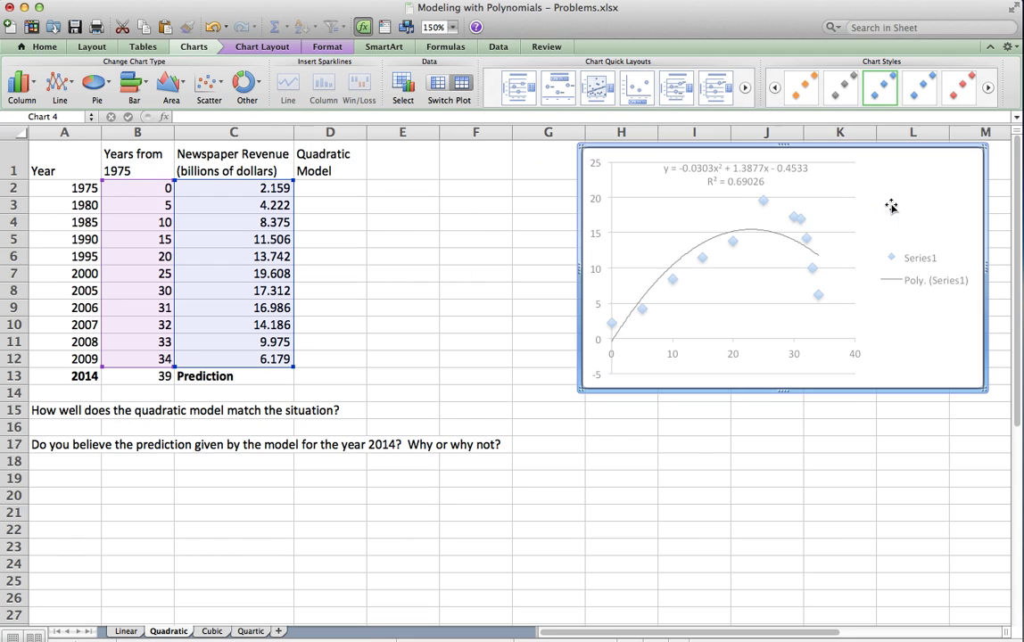
# Enter the trendline formula =-0.0303*B2^2+1.3877*B2-0.4533 in D2 of the Quadratic Model column.
pyautogui.click(350, 202)
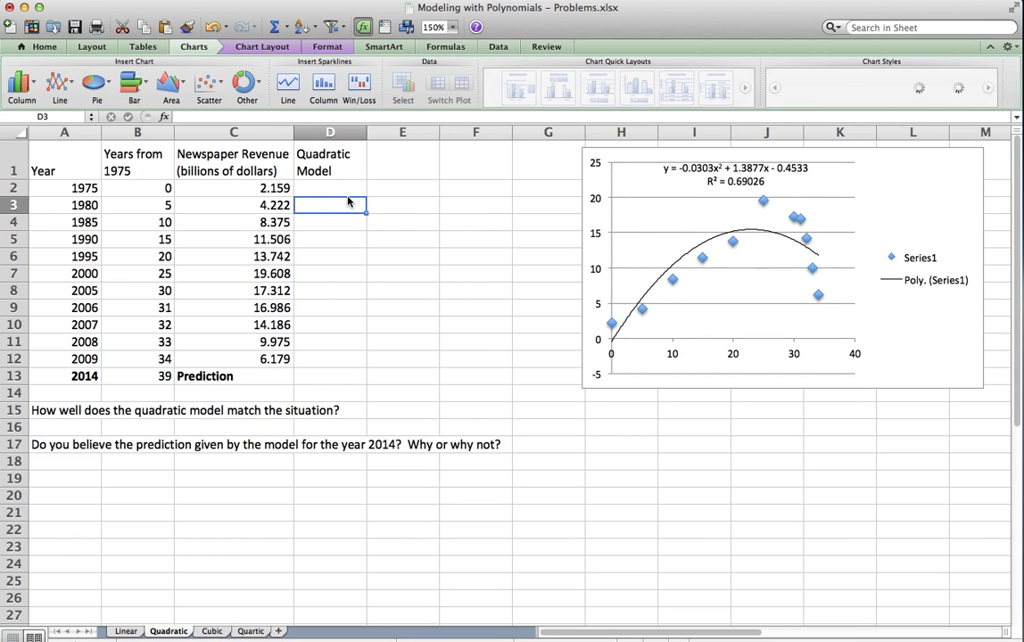
pyautogui.click(347, 184)
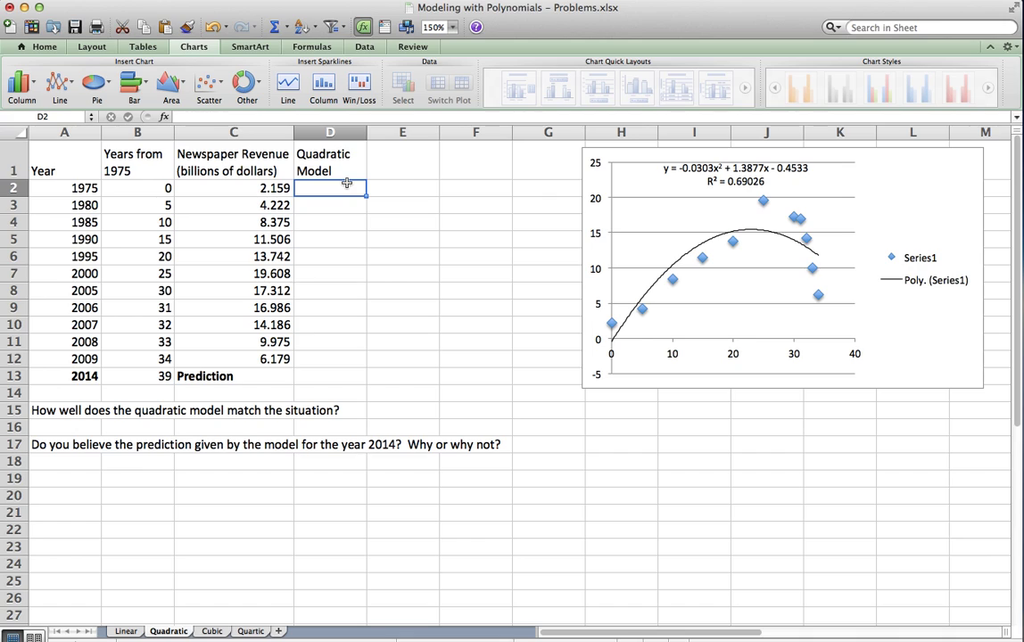
pyautogui.write('=')
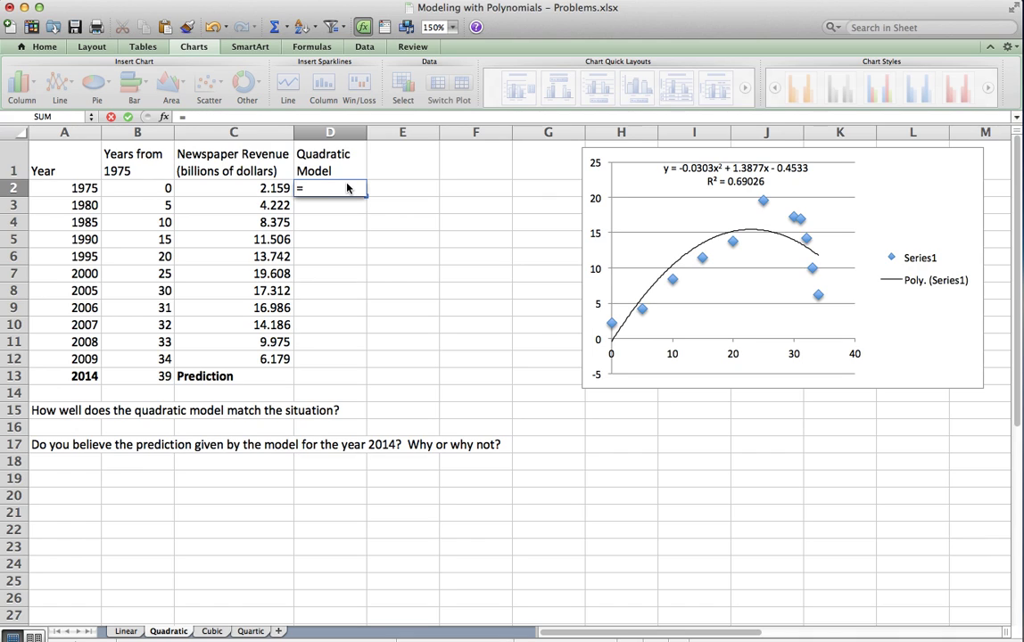
pyautogui.write('-0.0303')
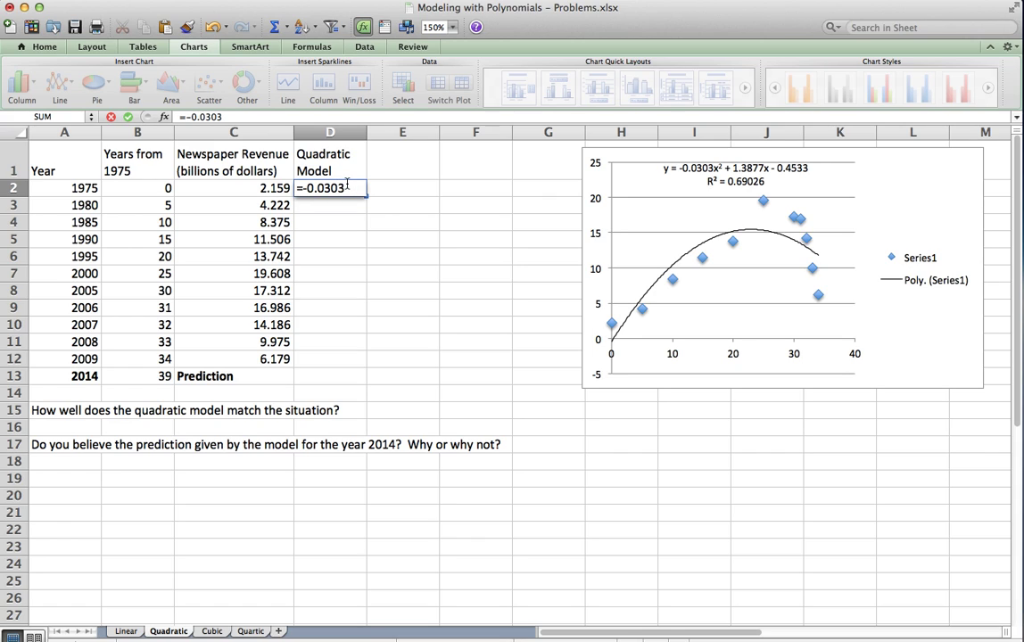
pyautogui.write('*')
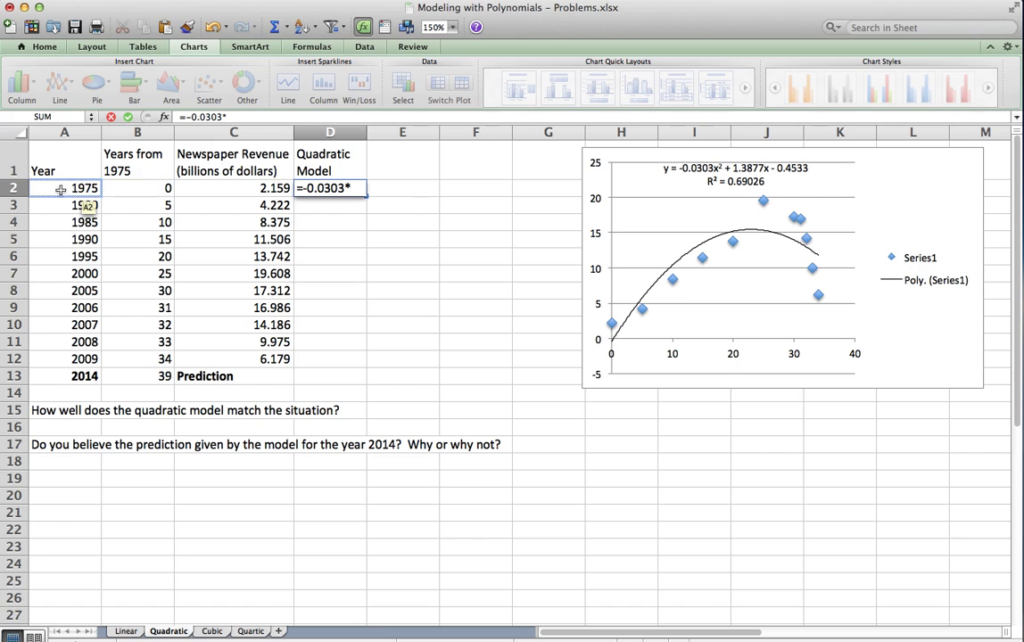
pyautogui.click(155, 191)
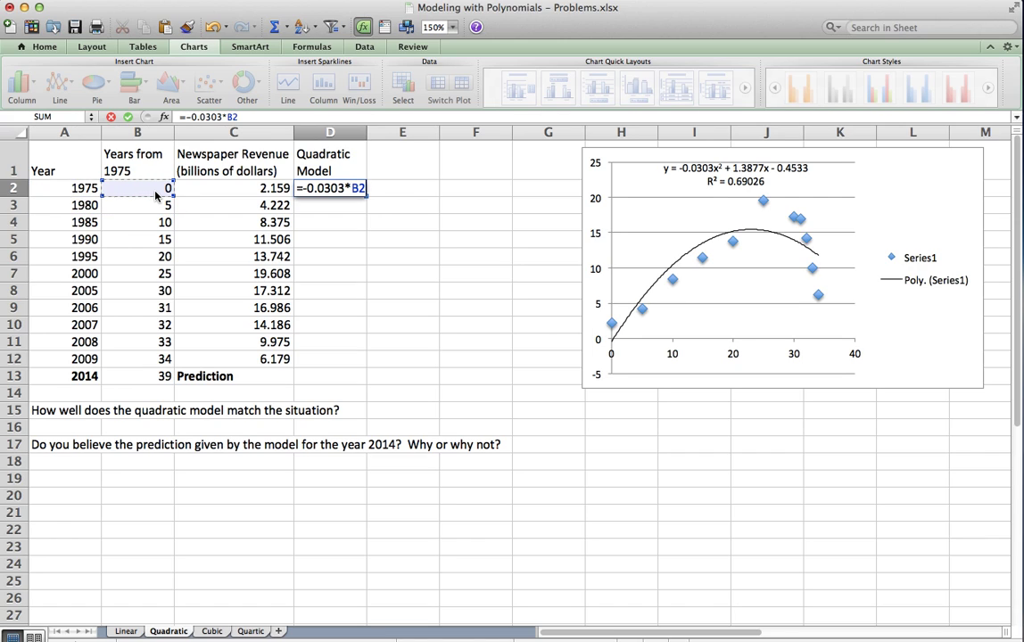
pyautogui.write('^')
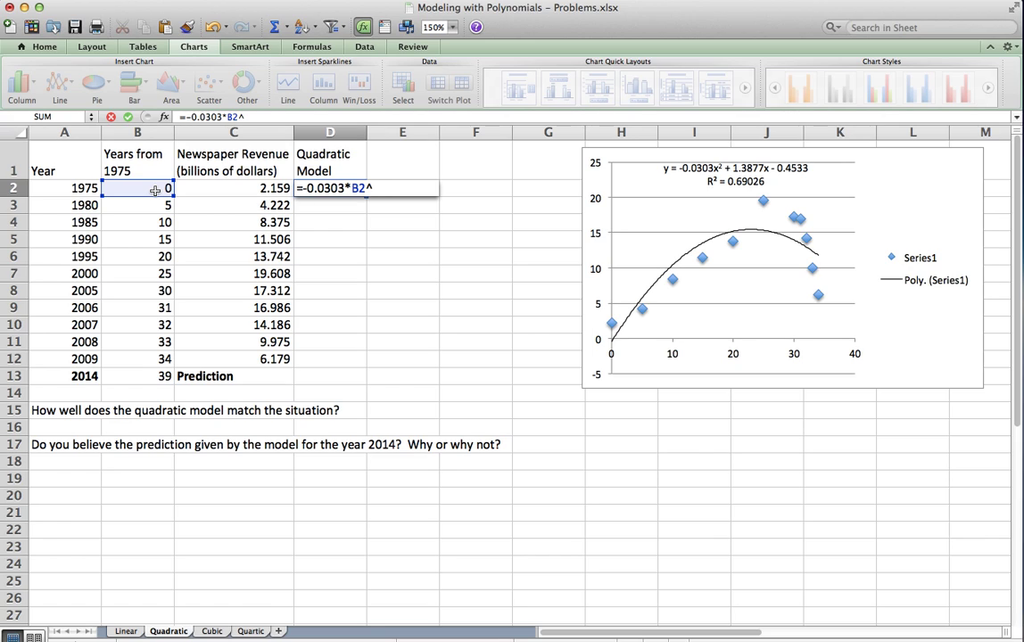
pyautogui.write('2+1.3877')
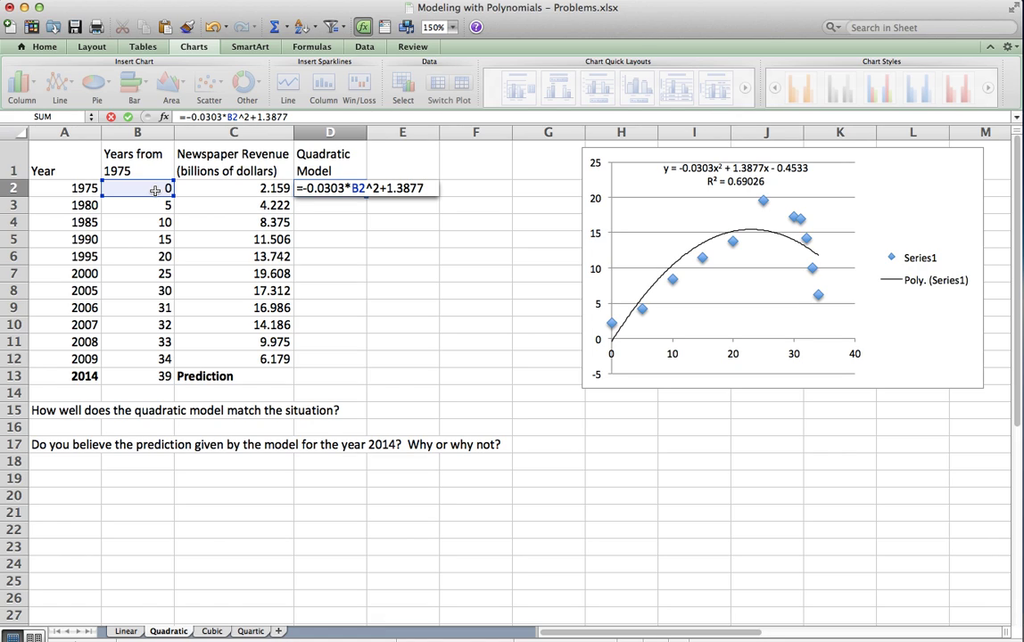
pyautogui.write('*')
pyautogui.click(123, 191)
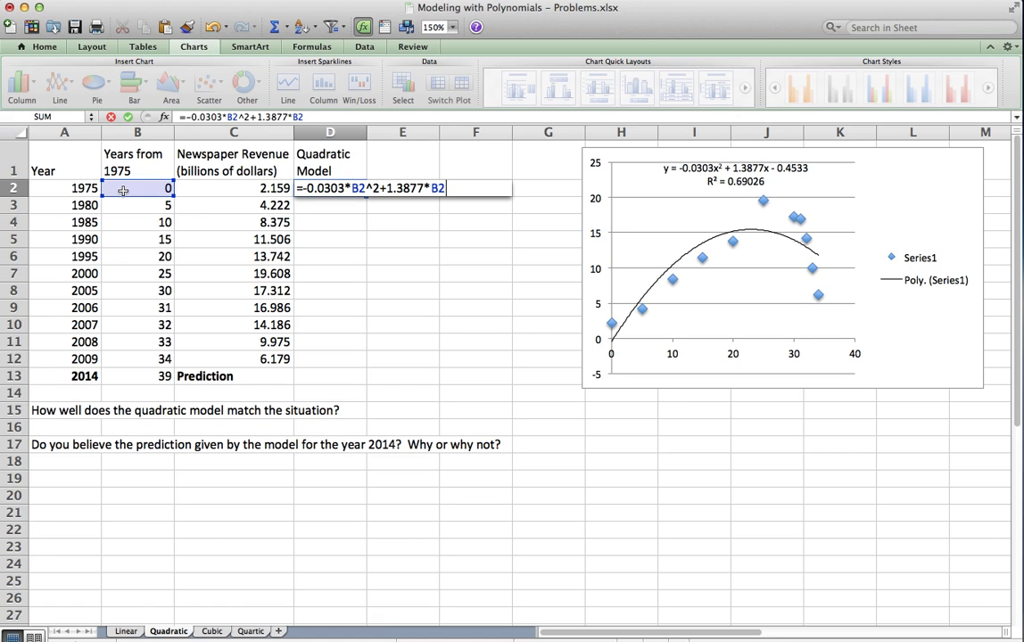
pyautogui.write('-0.')
pyautogui.write('4533')
pyautogui.press('Return')
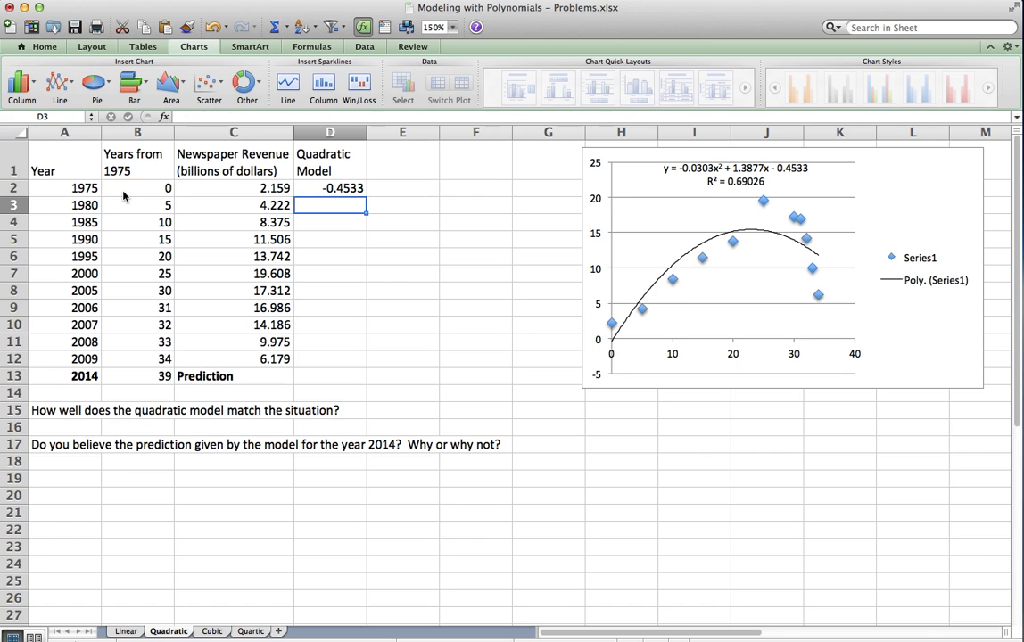
# Fill the quadratic formula from D2 down through D13, and go to the blank answer cells A16 and A18 below the two questions.
pyautogui.click(307, 188)
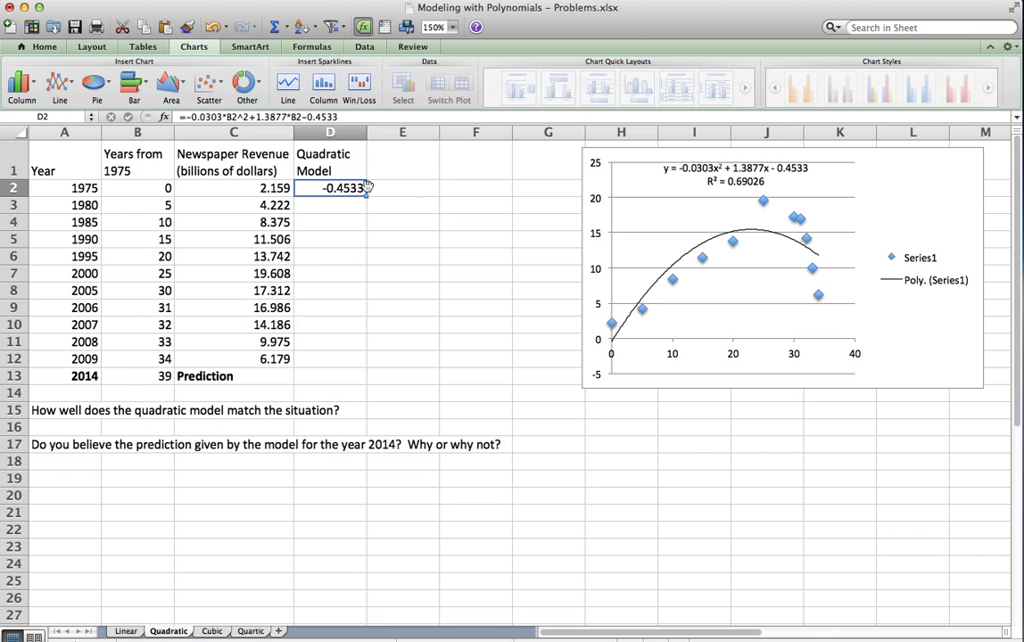
pyautogui.moveTo(365, 188); pyautogui.dragTo(355, 386)
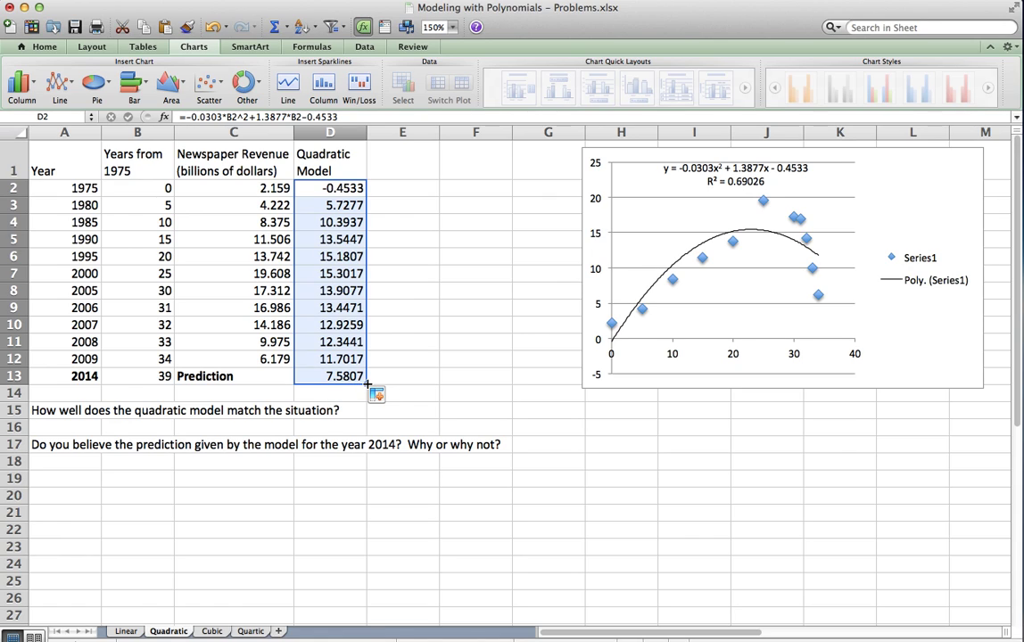
pyautogui.click(90, 426)
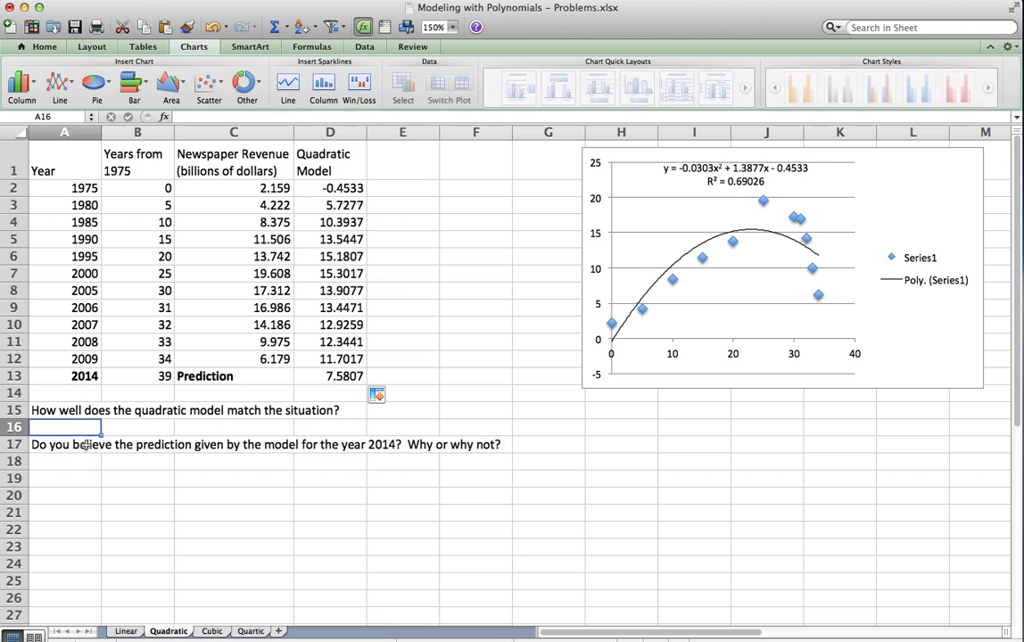
pyautogui.click(81, 456)
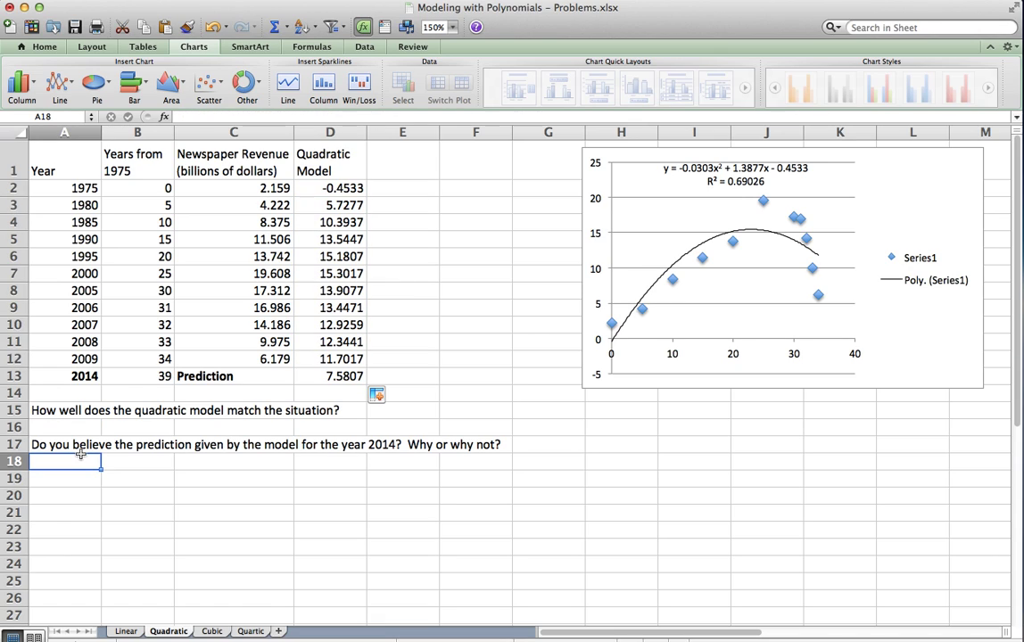